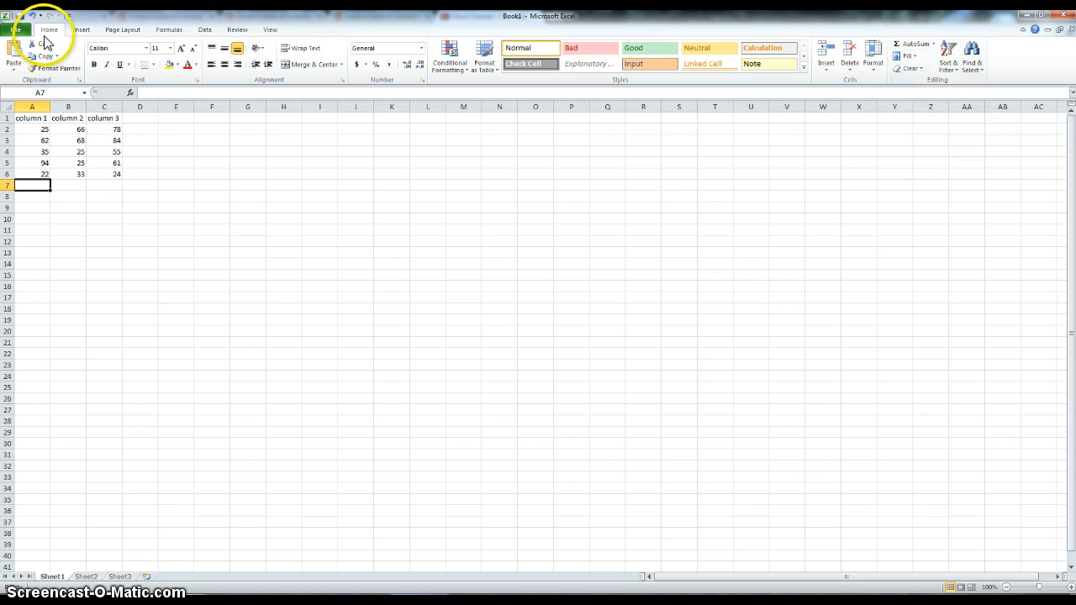
# - Total the column 1 values A2:A6 in cell A7 with AutoSum
pyautogui.click(911, 51)
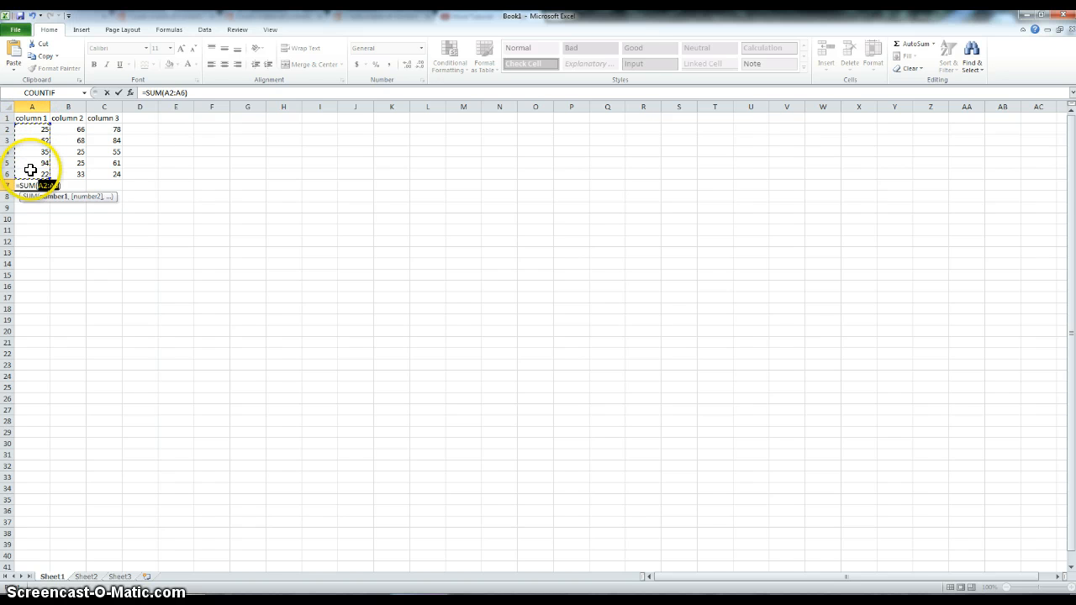
pyautogui.press('Return')
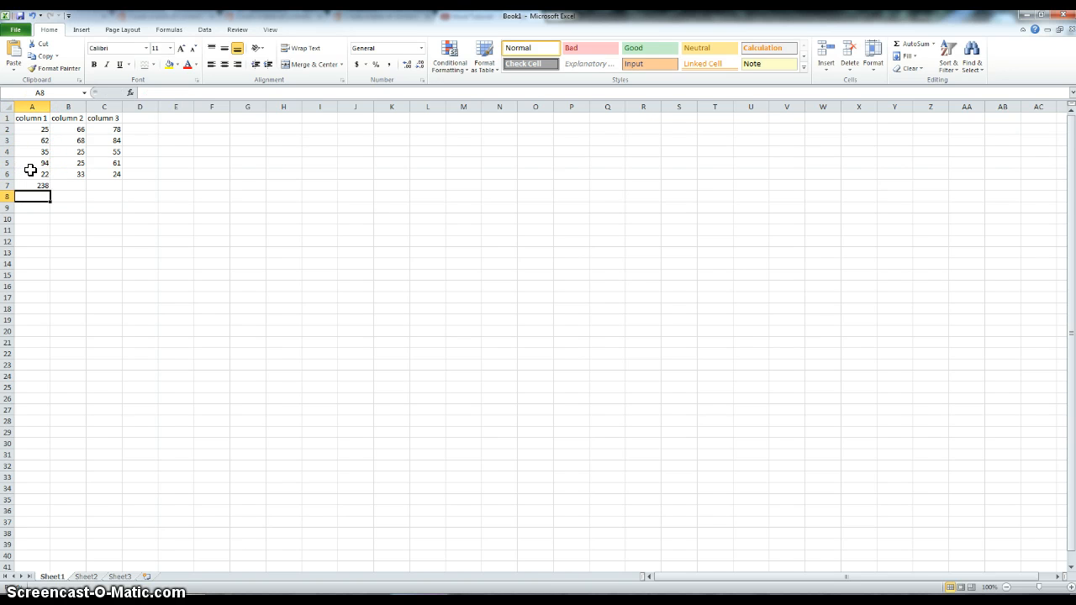
pyautogui.press('Up')
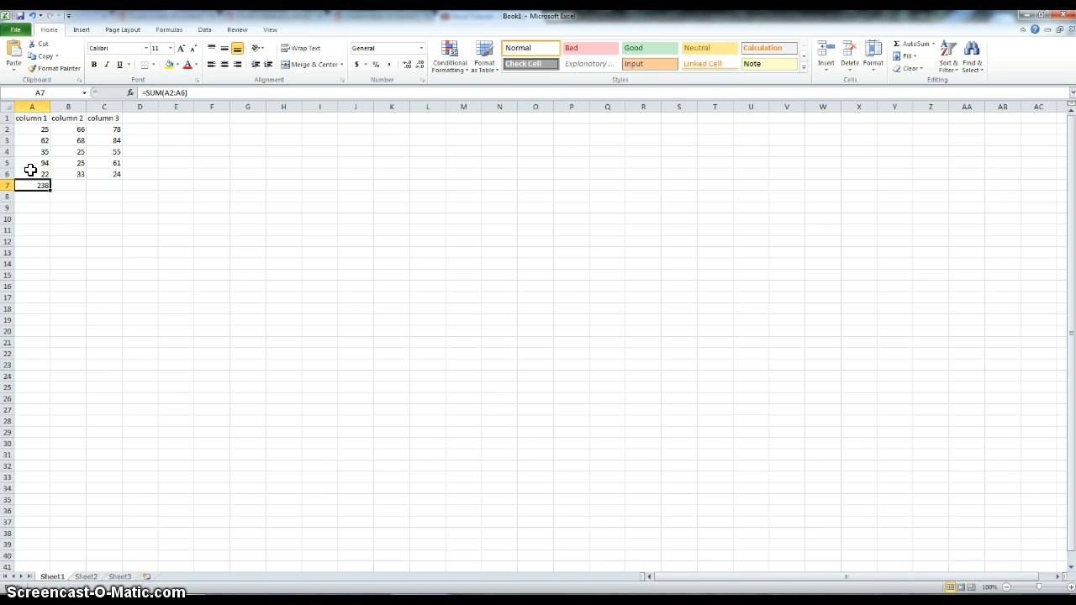
# - Write a sum formula by hand in cell B7 that adds the column 2 values B2:B6
pyautogui.click(60, 182)
pyautogui.click(145, 94)
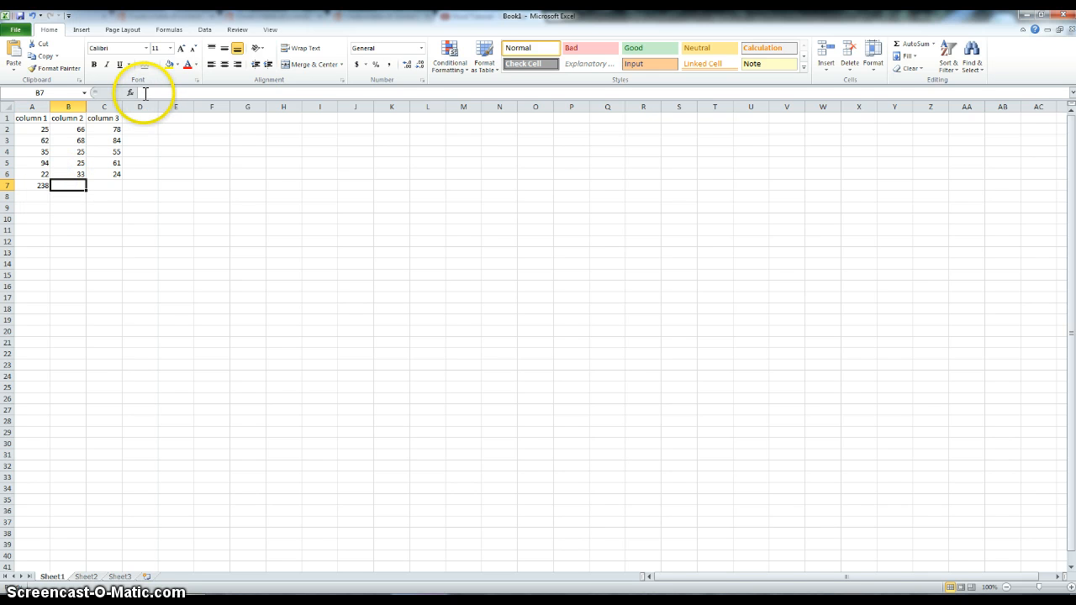
pyautogui.click(144, 94)
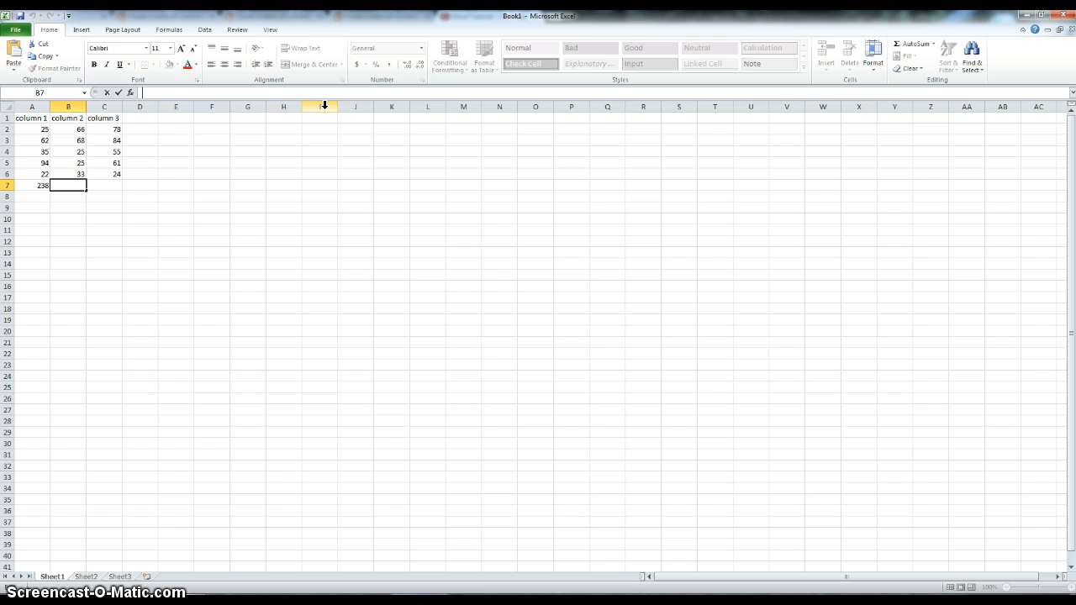
pyautogui.write('=')
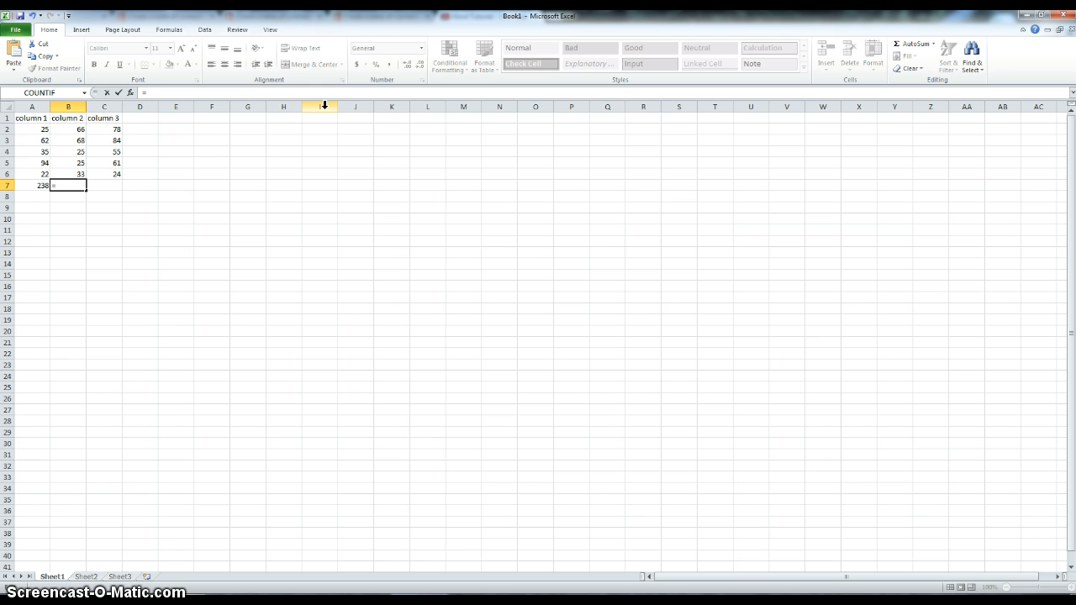
pyautogui.write('sum')
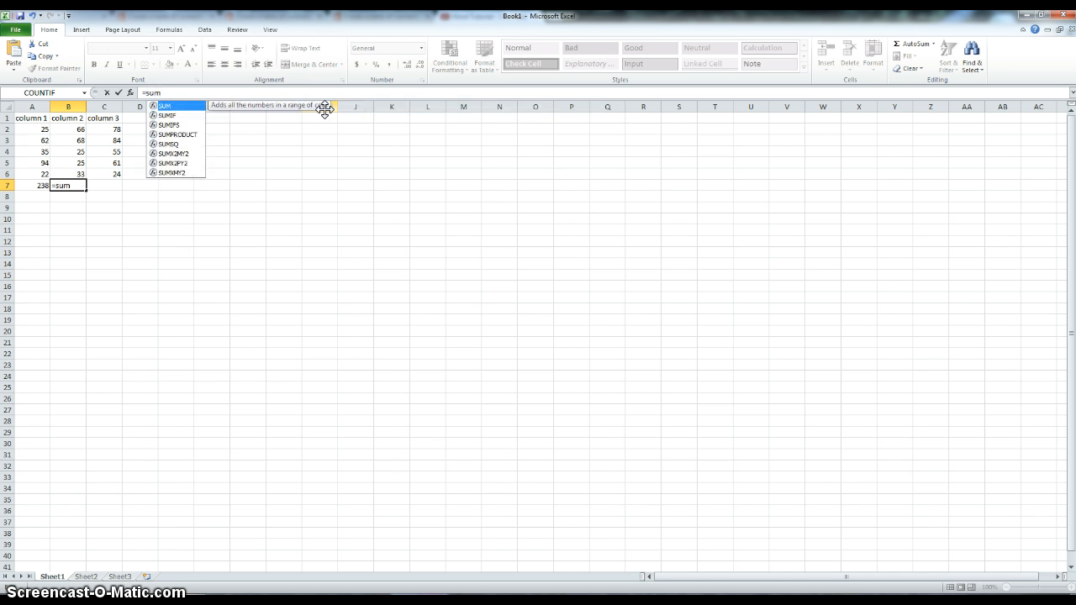
pyautogui.write('(')
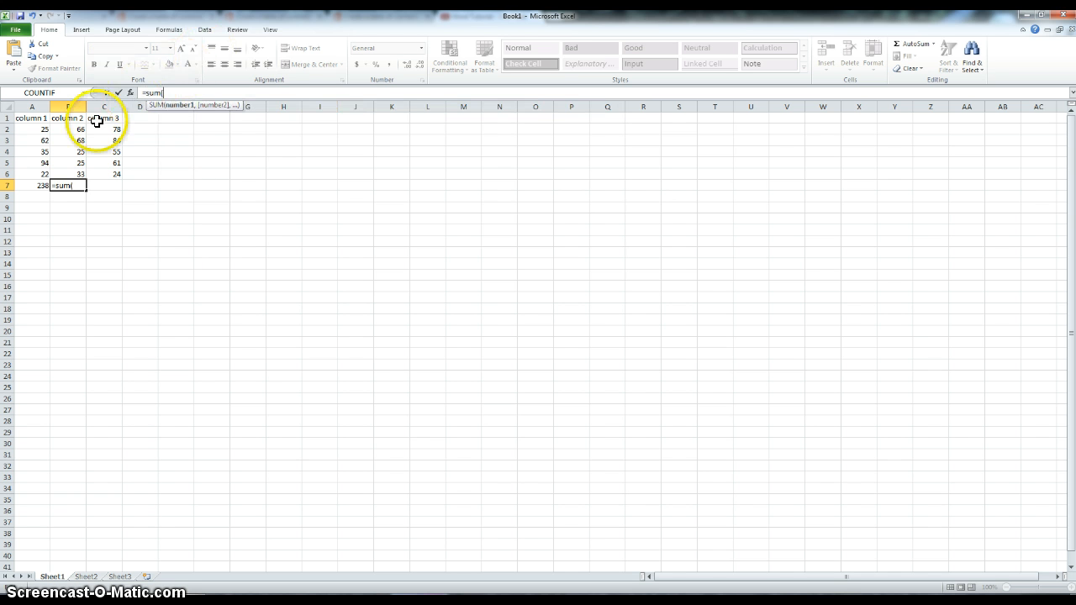
pyautogui.moveTo(76, 132); pyautogui.dragTo(76, 174)
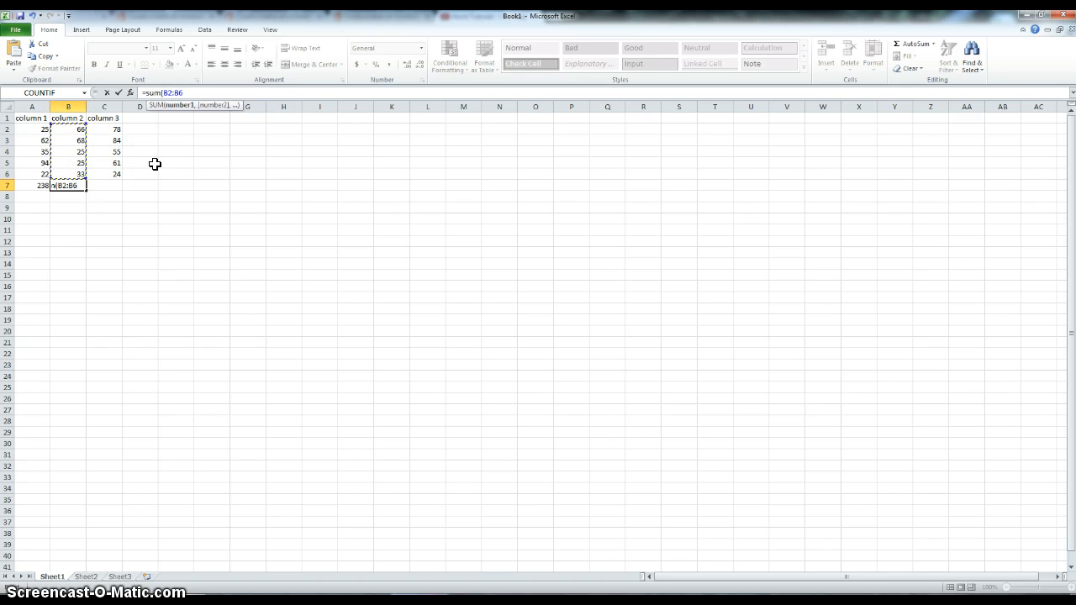
pyautogui.press('Return')
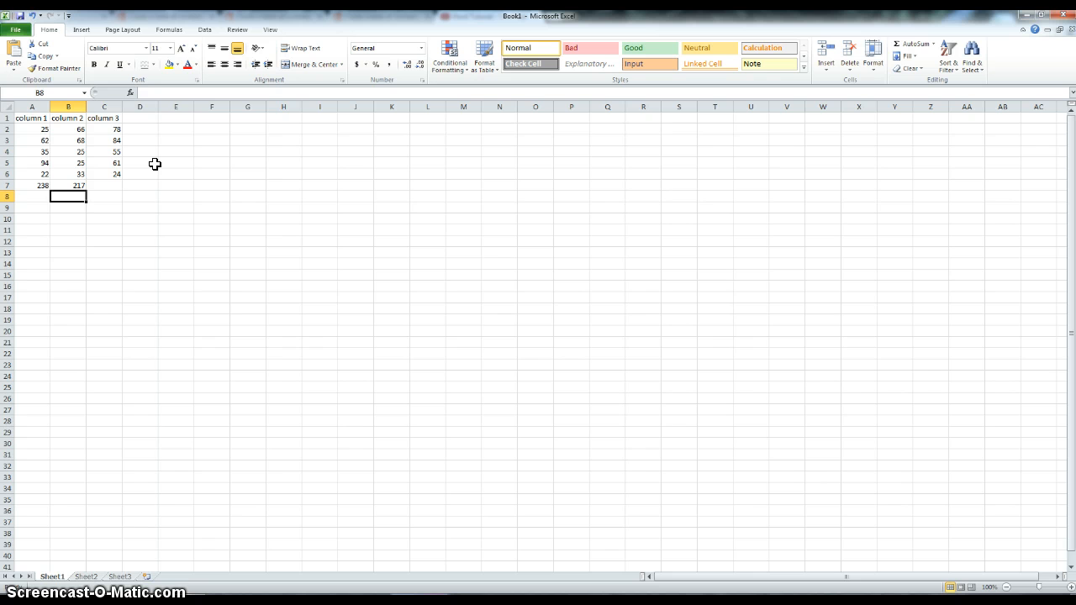
# - Use Insert Function to add a SUM of the column 3 values C2:C6 in cell C7
pyautogui.press('Up')
pyautogui.press('Right')
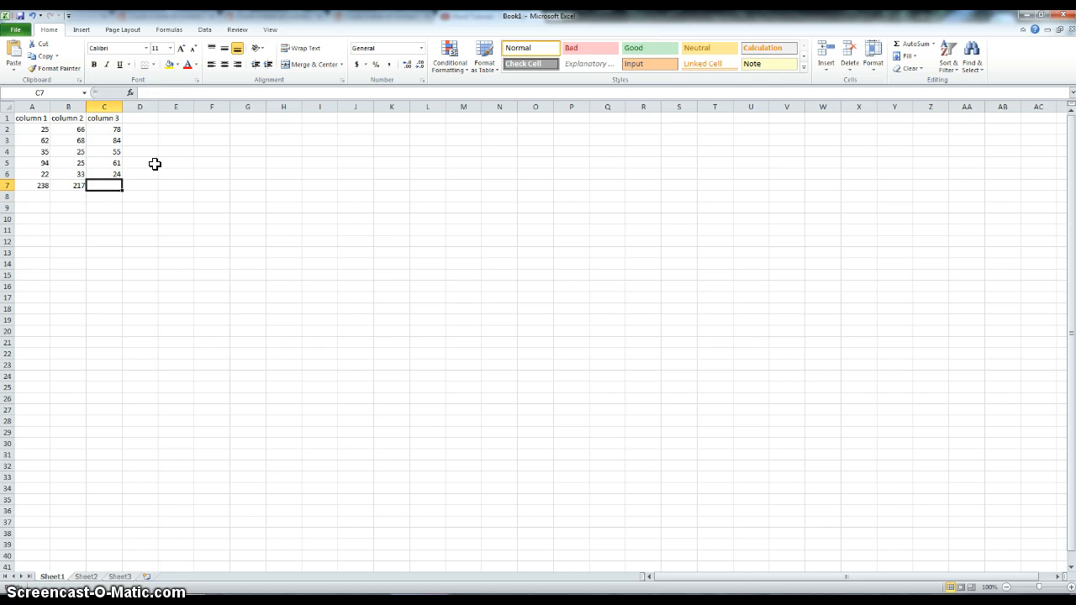
pyautogui.click(130, 92)
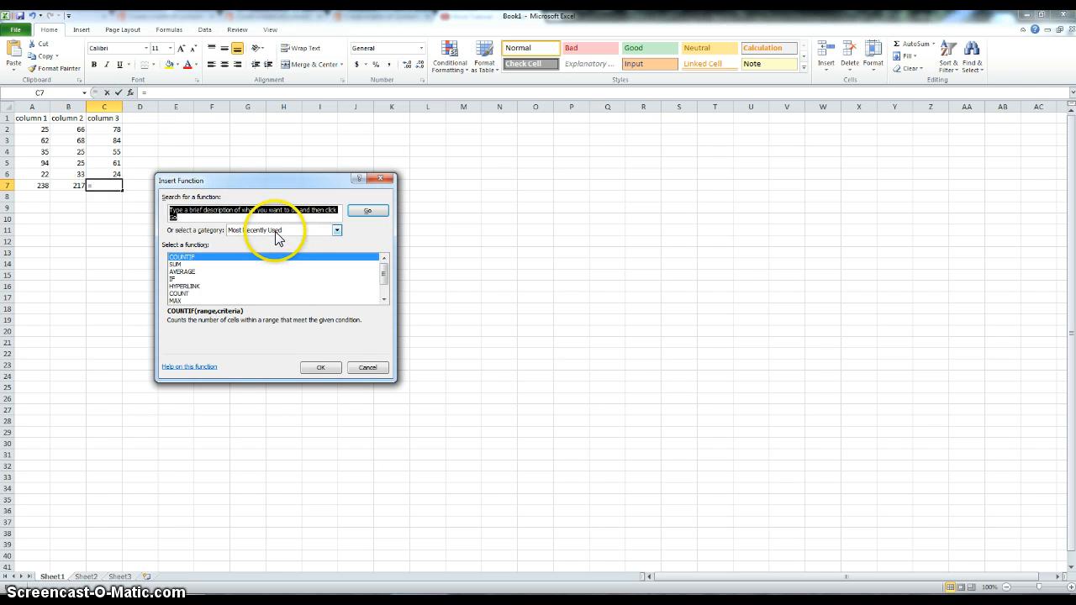
pyautogui.click(182, 266)
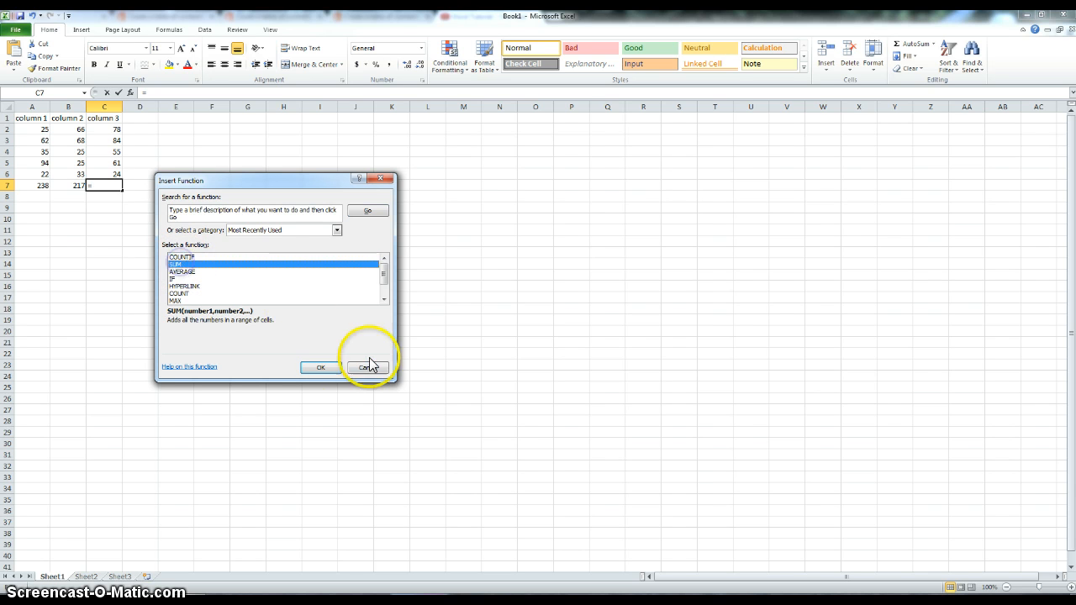
pyautogui.click(331, 367)
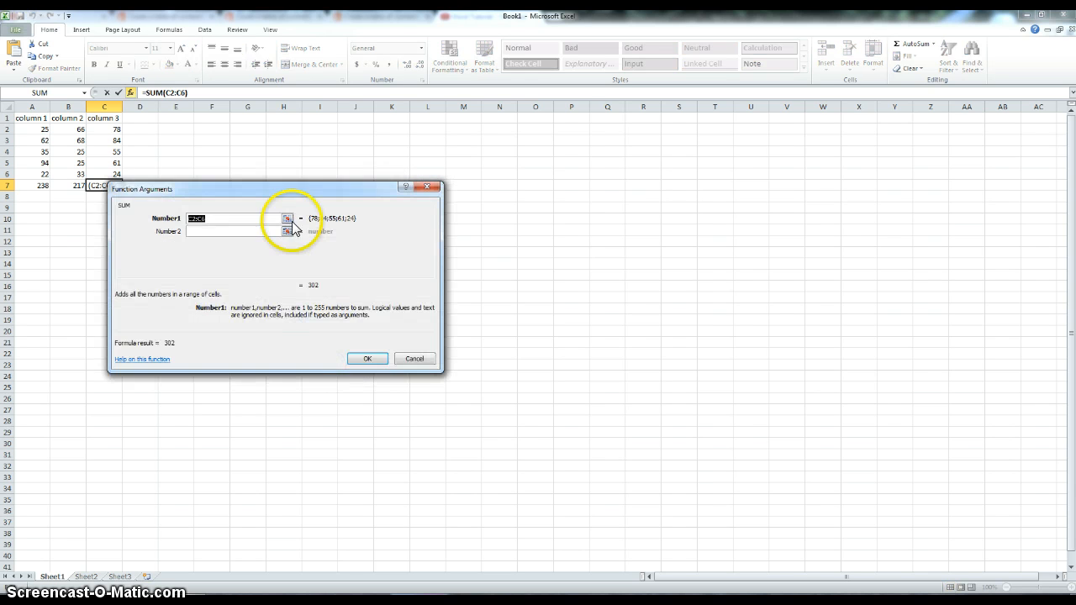
pyautogui.moveTo(286, 191); pyautogui.dragTo(472, 156)
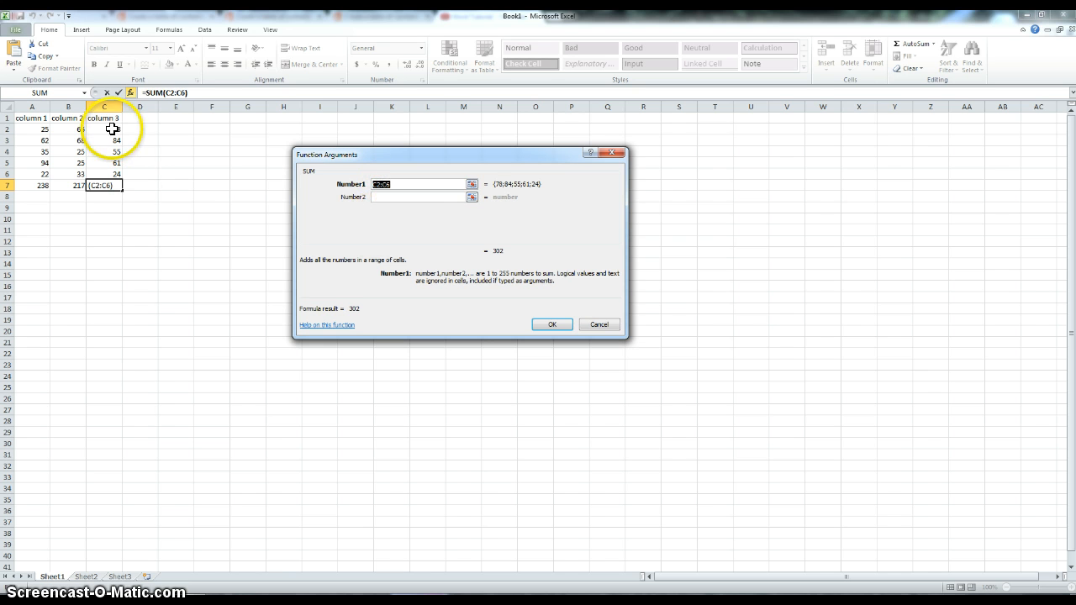
pyautogui.moveTo(104, 127); pyautogui.dragTo(104, 173)
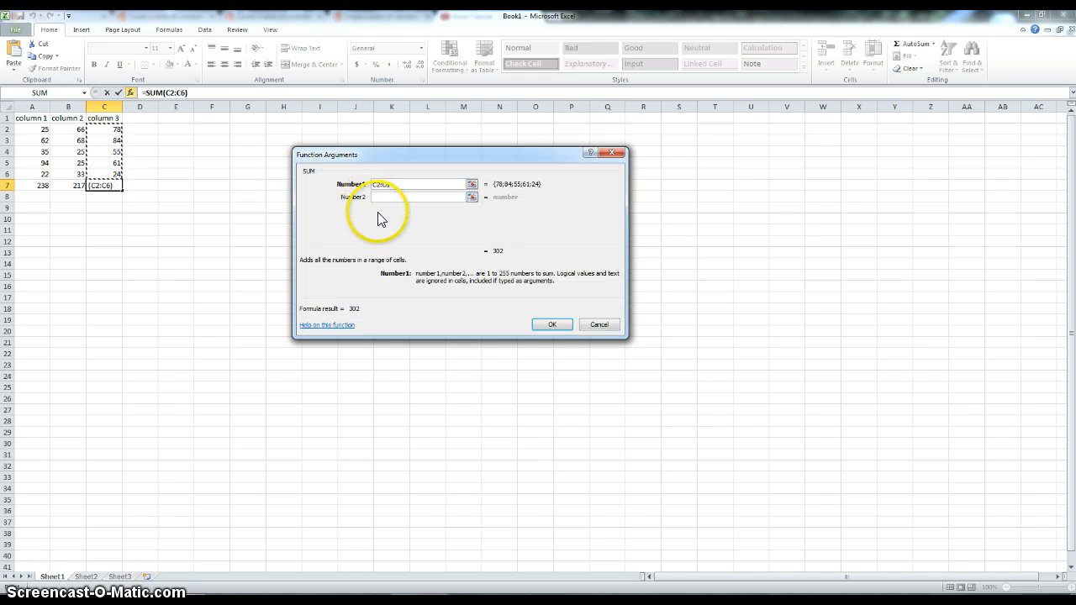
pyautogui.click(552, 324)
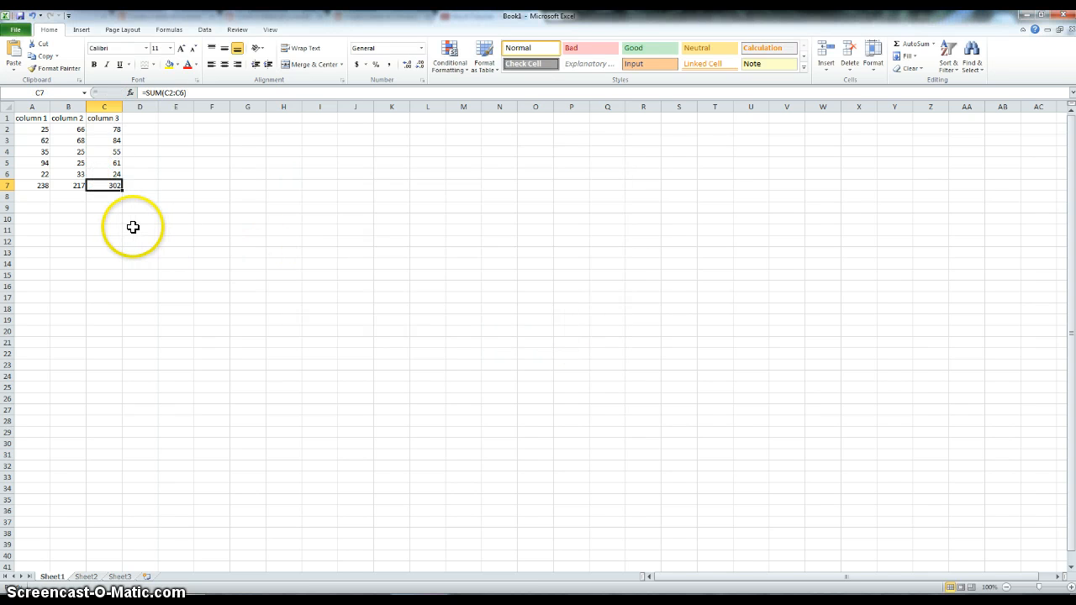
# - Delete the formula in C7 and fill the sum formula from B7 across into C7
pyautogui.press('BackSpace')
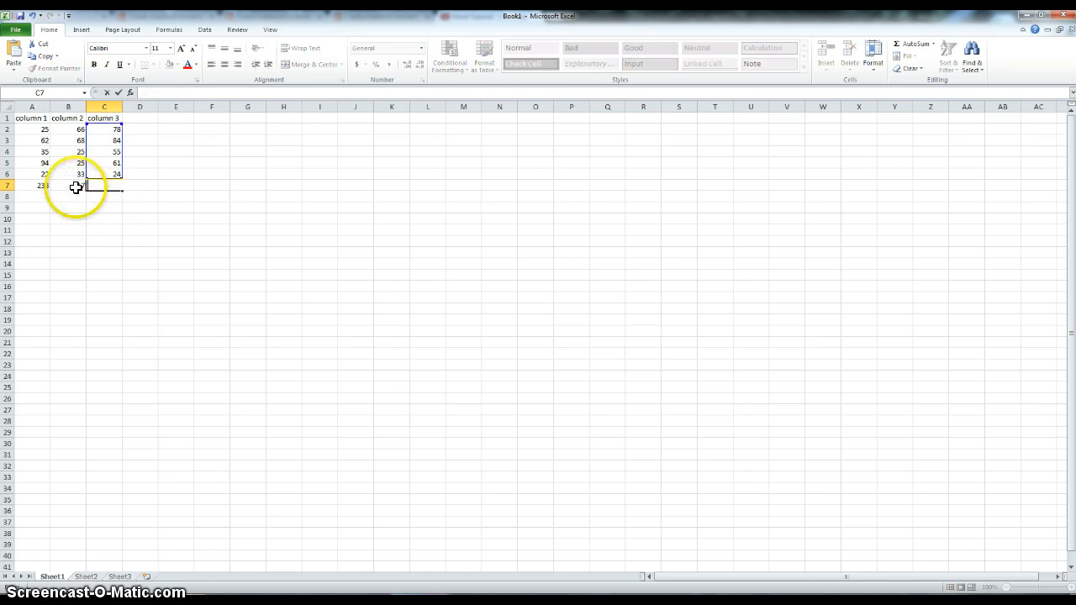
pyautogui.press('Escape')
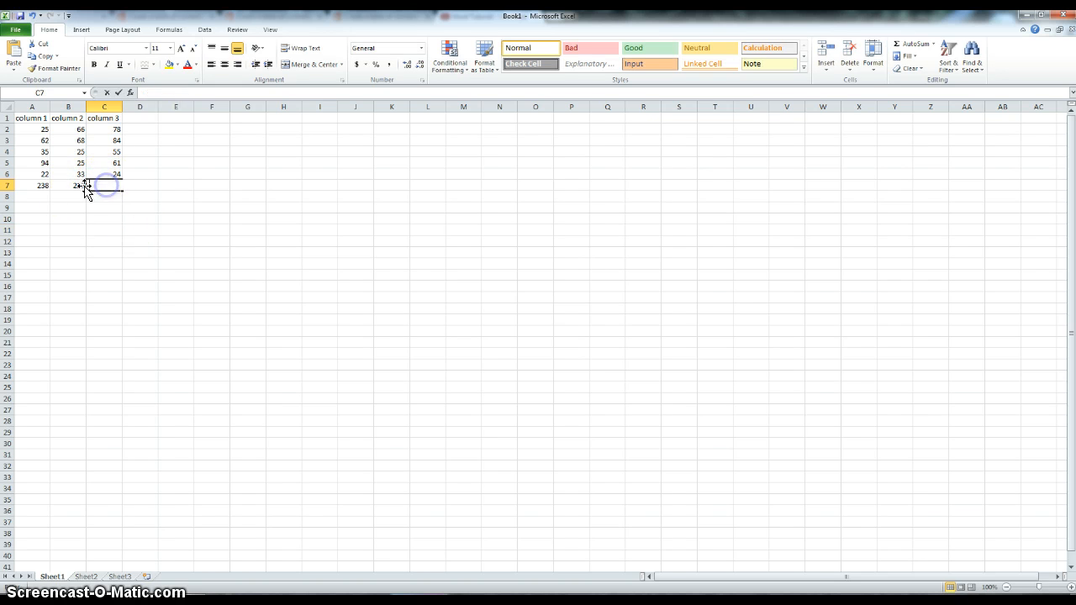
pyautogui.click(76, 185)
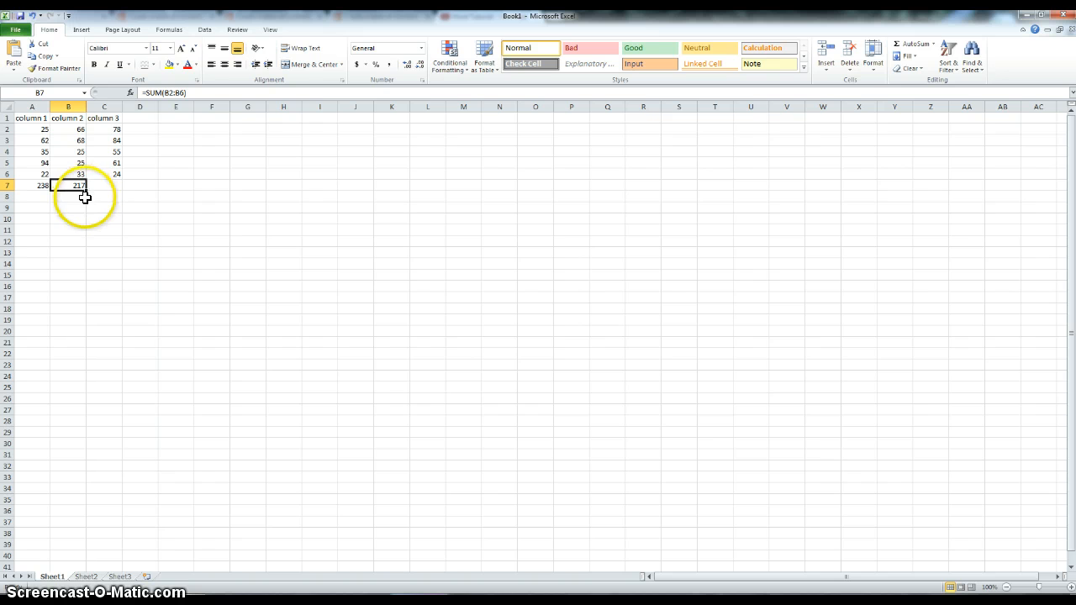
pyautogui.moveTo(85, 191); pyautogui.dragTo(119, 188)
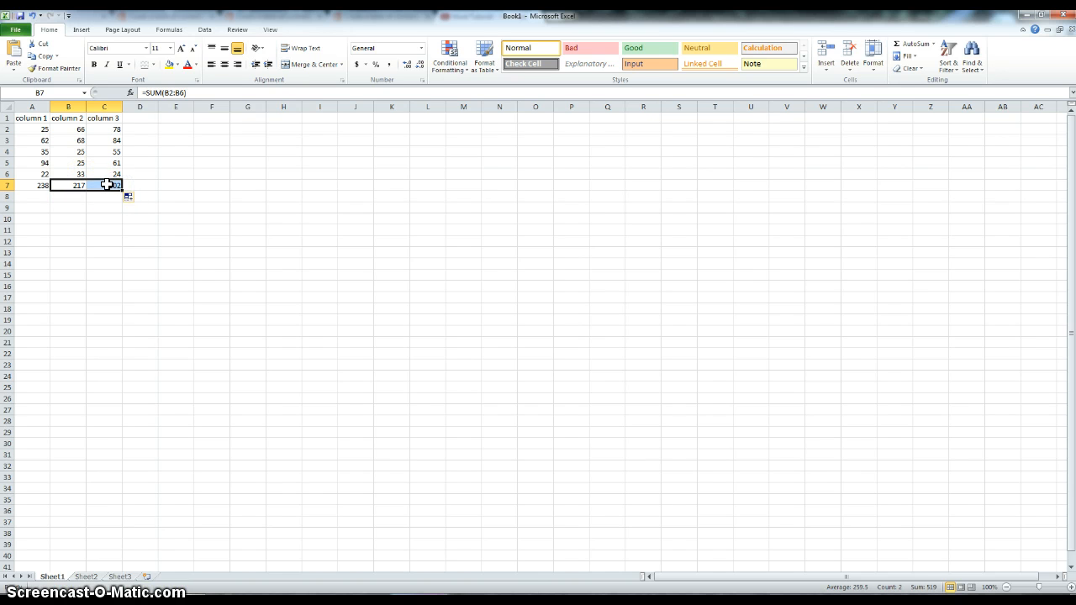
pyautogui.click(107, 185)
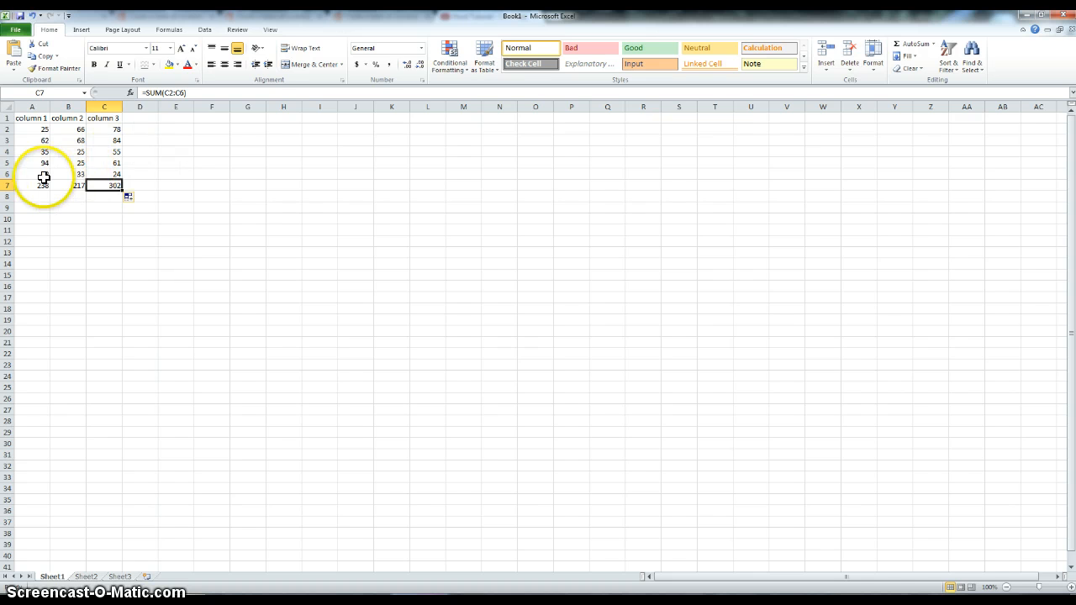
# - Clear the contents of the totals in cells A7:C7
pyautogui.moveTo(41, 185); pyautogui.dragTo(112, 185)
pyautogui.rightClick(111, 185)
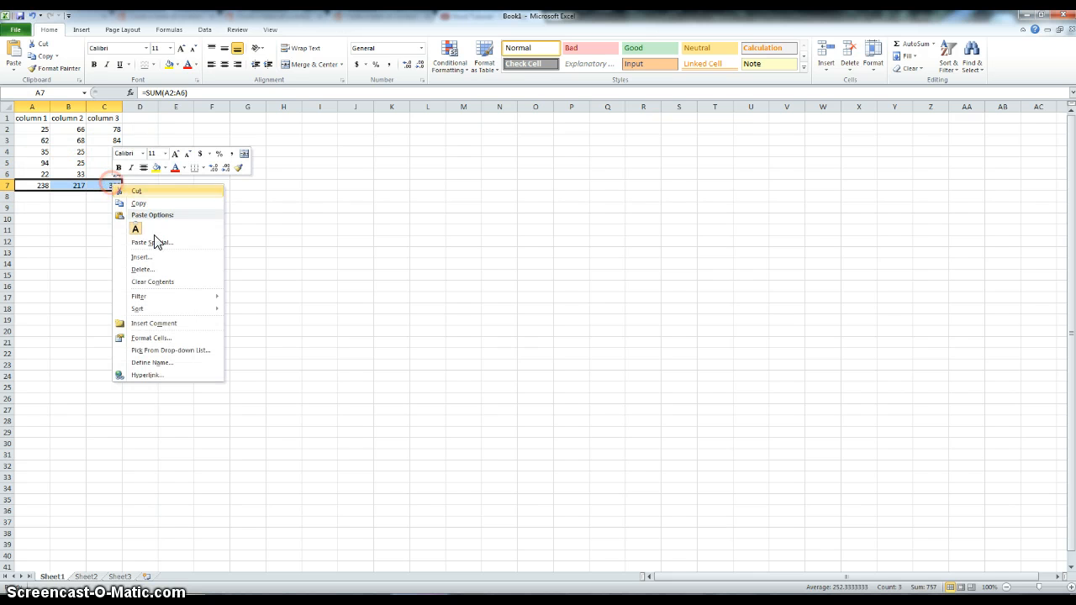
pyautogui.click(168, 281)
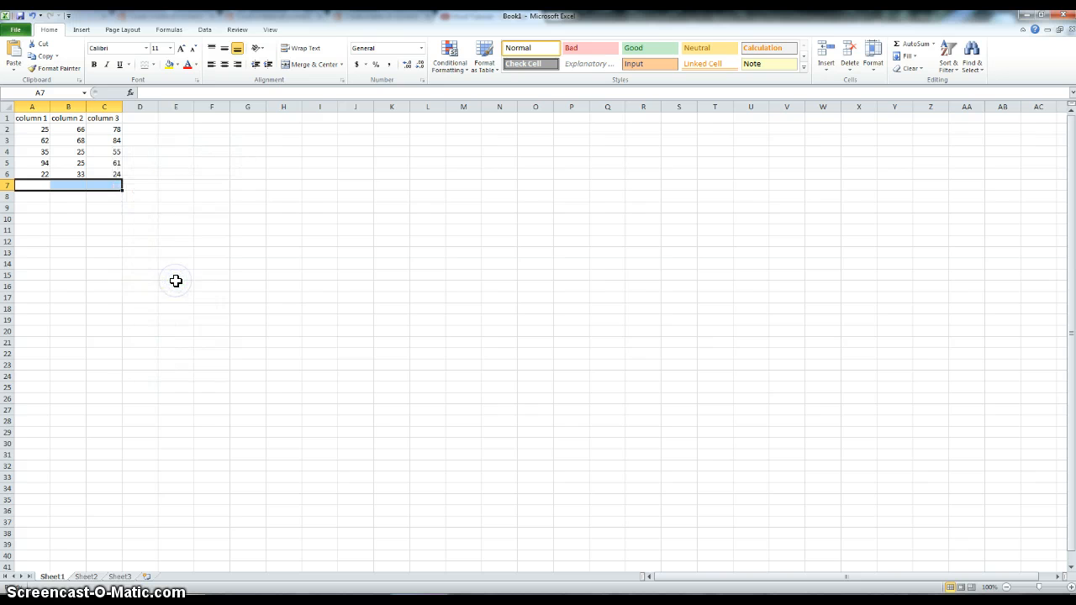
# - Use Insert Function to add an AVERAGE of the column 1 values A2:A6 in cell A7
pyautogui.click(39, 186)
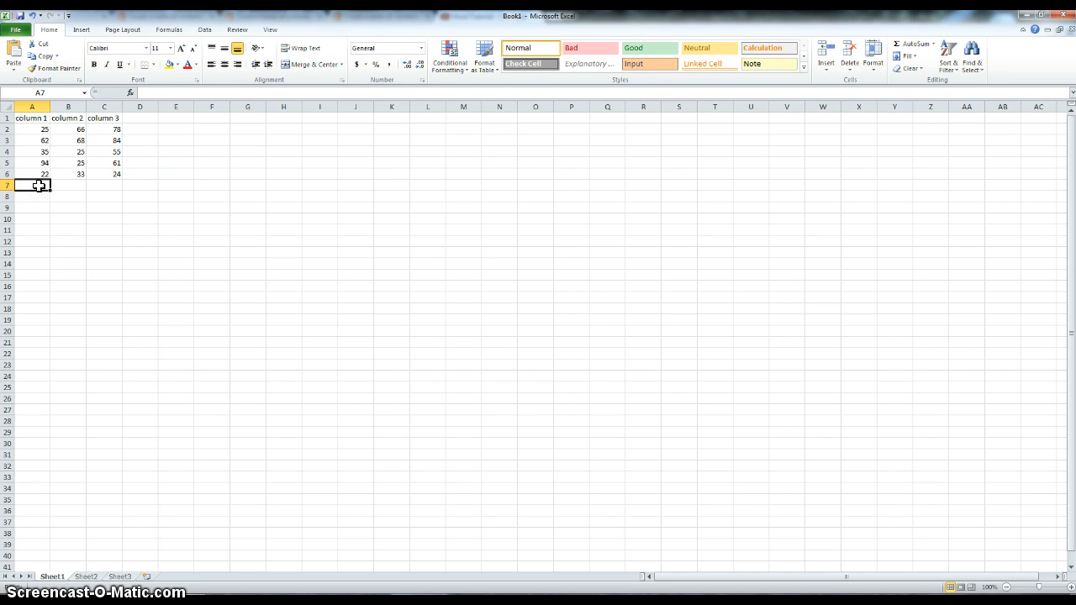
pyautogui.click(131, 92)
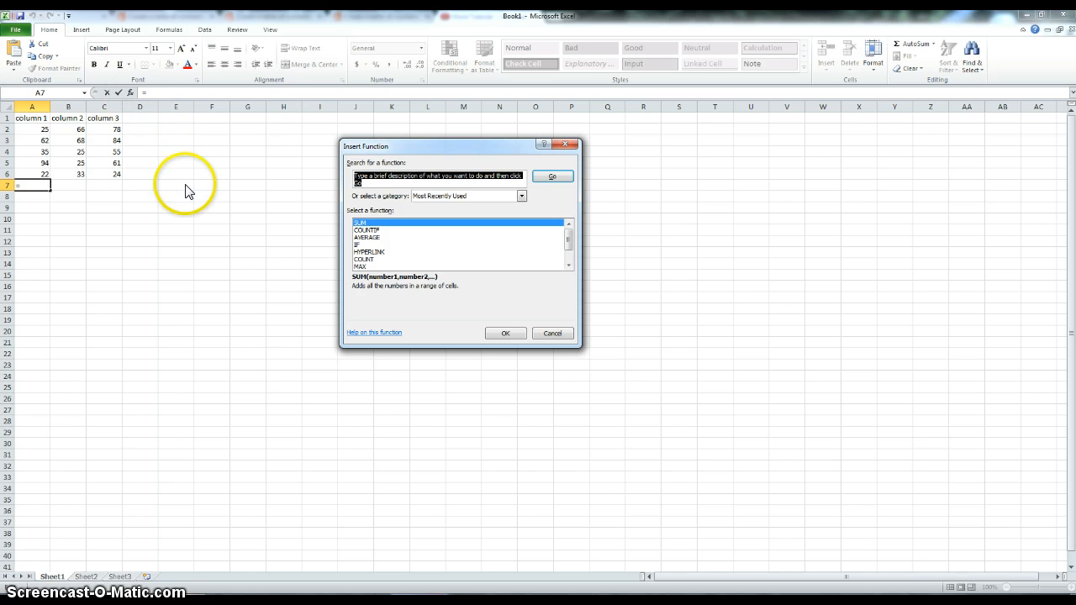
pyautogui.click(378, 238)
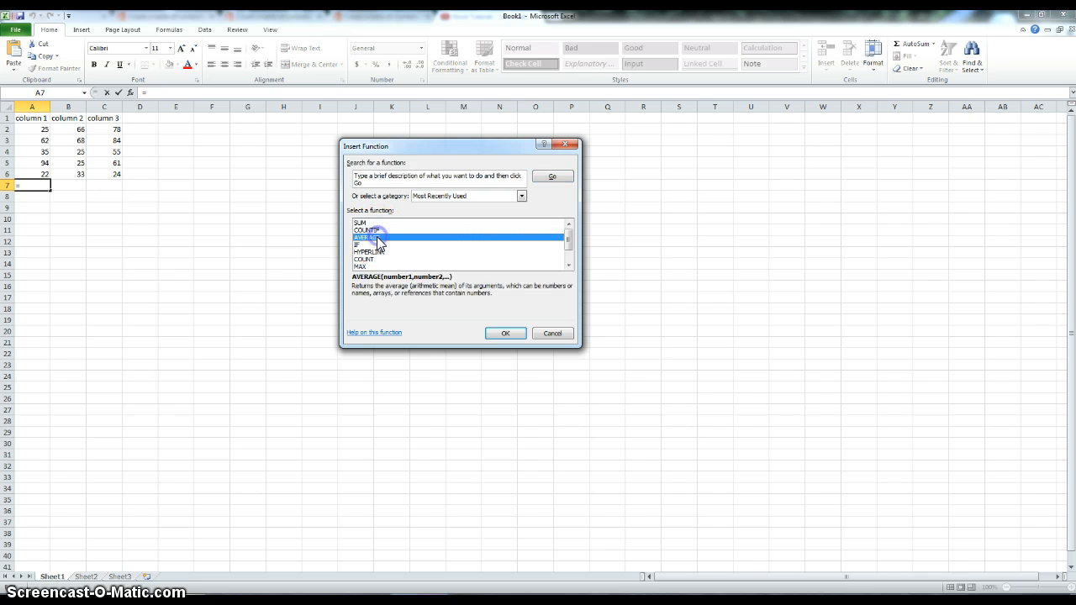
pyautogui.click(505, 332)
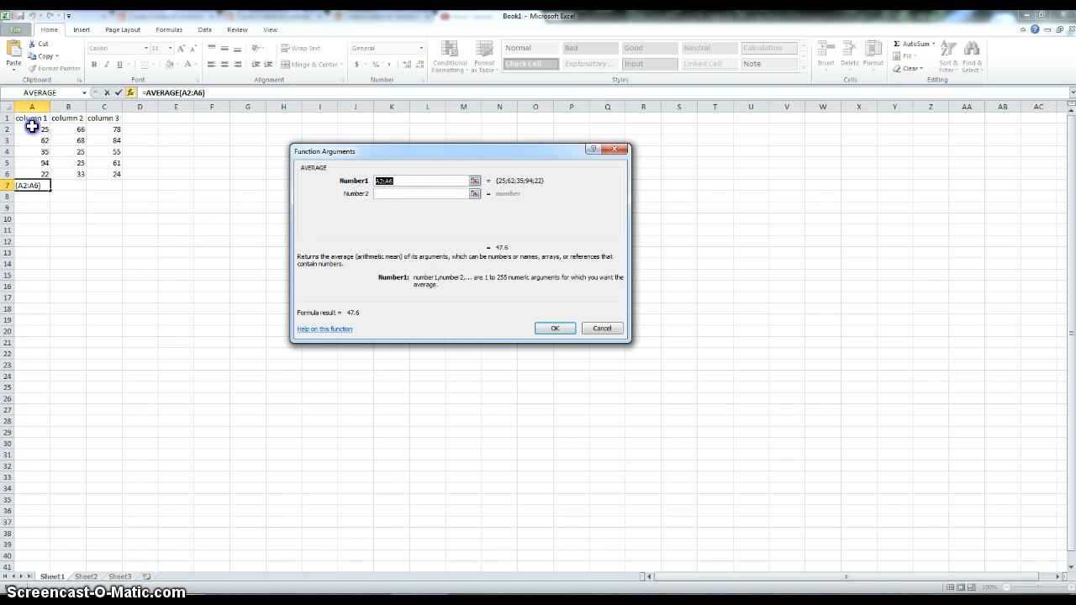
pyautogui.moveTo(34, 129); pyautogui.dragTo(36, 173)
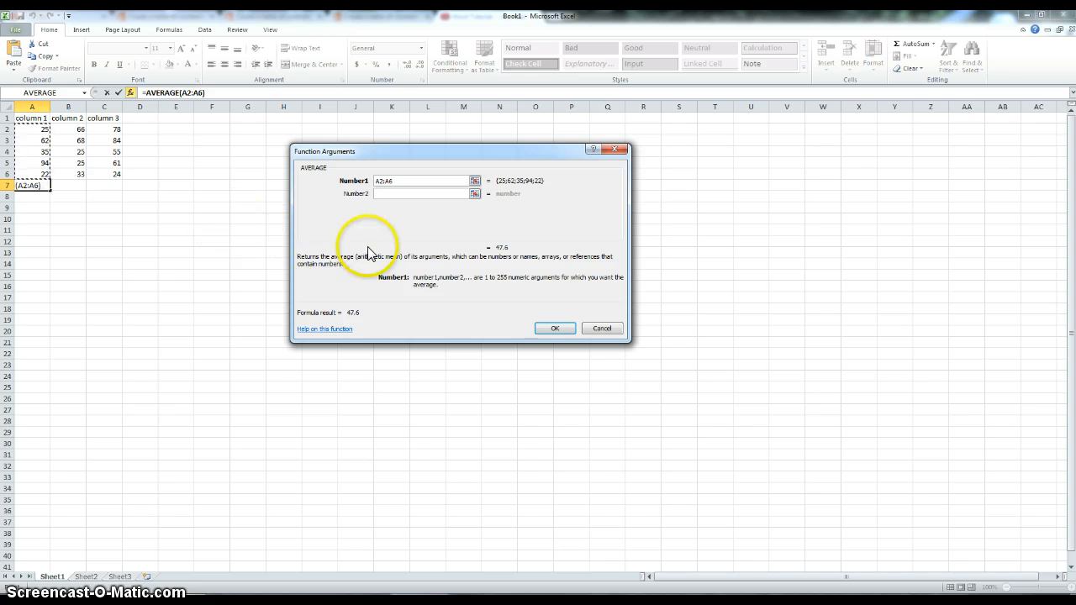
pyautogui.click(555, 329)
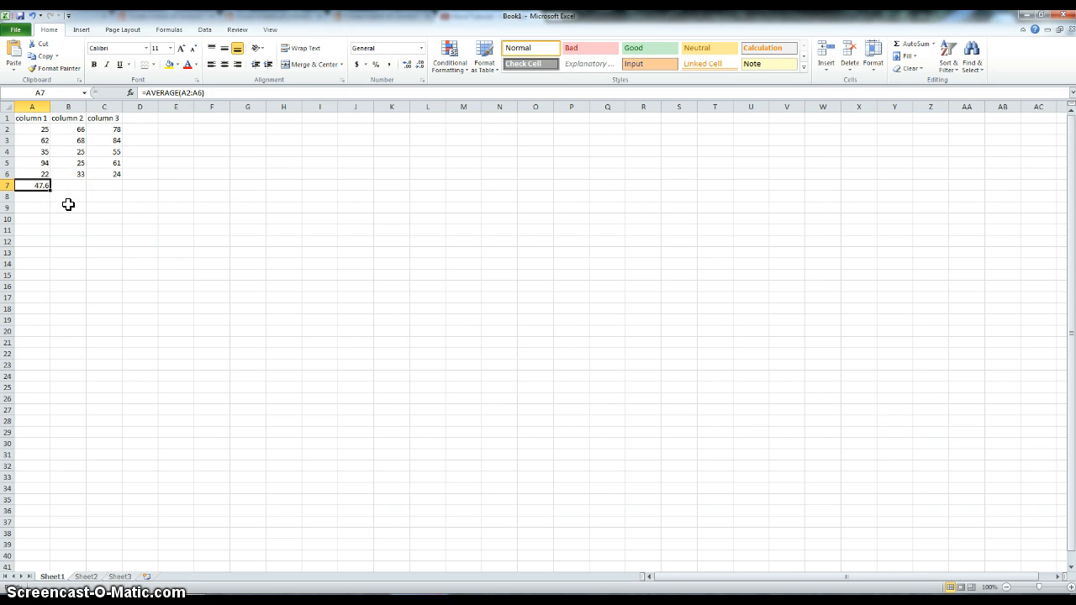
# - Start Insert Function in cell B7, look through the recently used functions and search for "min"
pyautogui.click(70, 187)
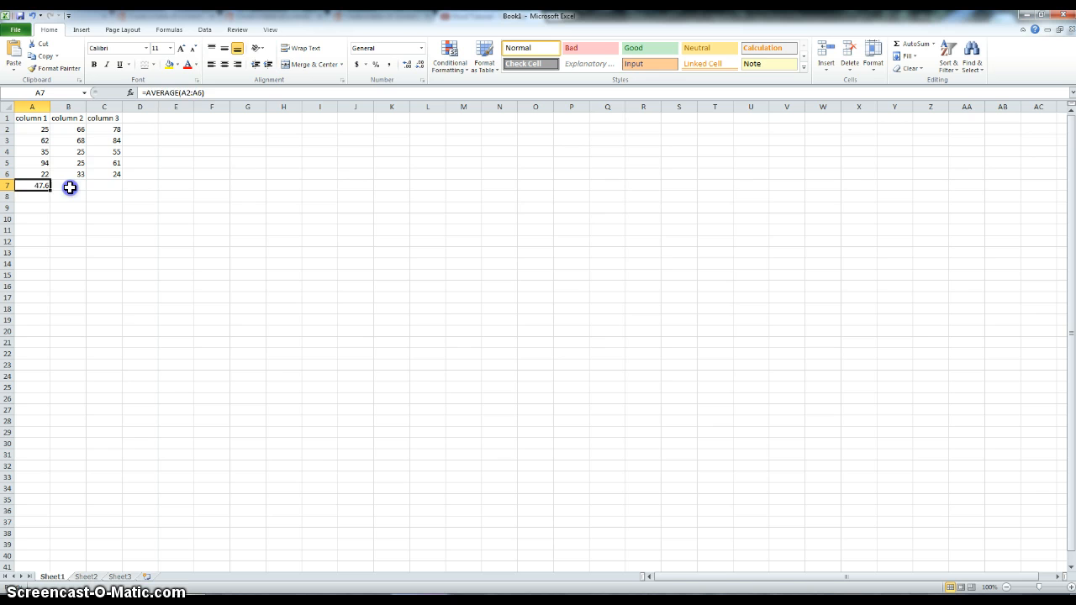
pyautogui.click(129, 93)
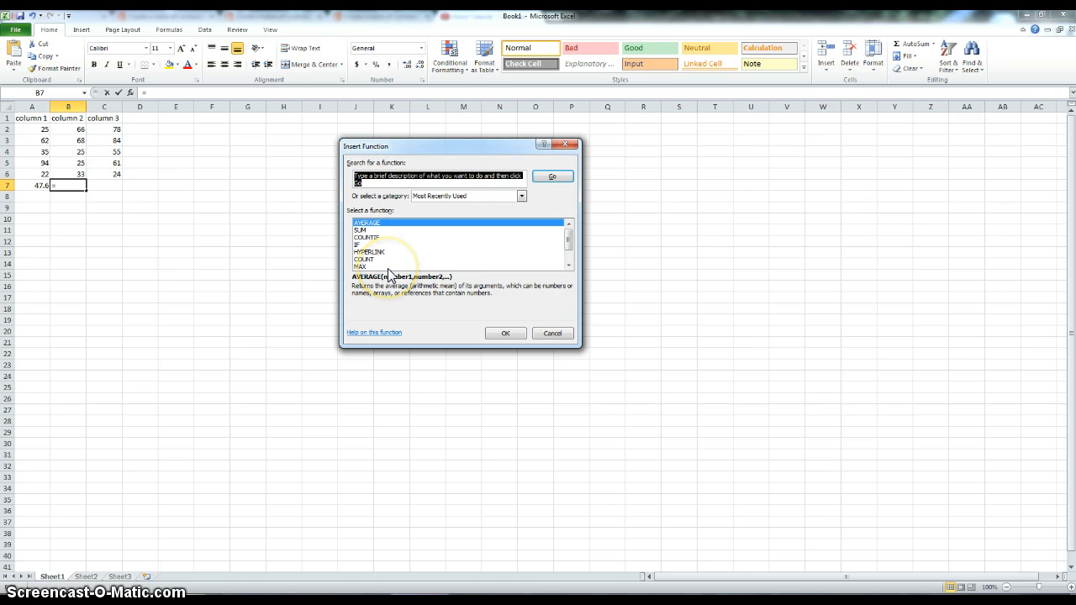
pyautogui.click(568, 266)
pyautogui.click(568, 266)
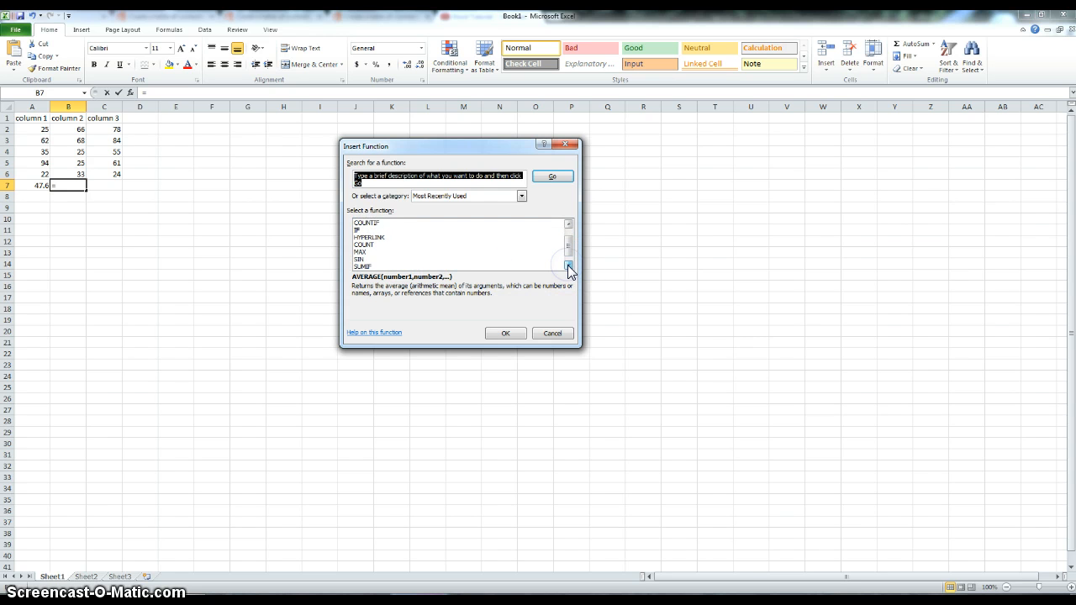
pyautogui.click(569, 266)
pyautogui.click(568, 223)
pyautogui.click(568, 223)
pyautogui.click(568, 223)
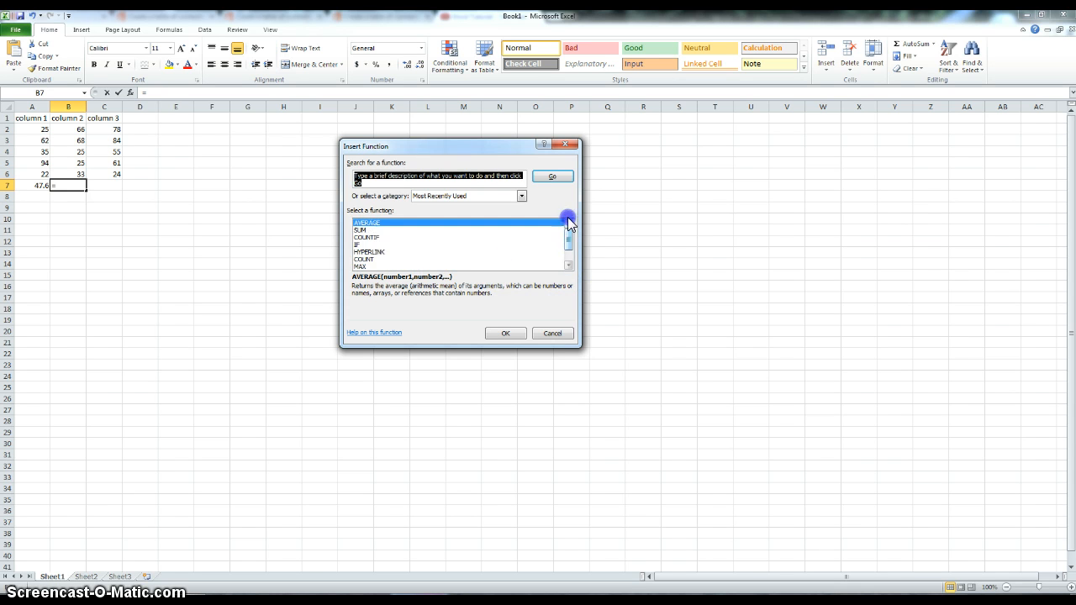
pyautogui.click(357, 179)
pyautogui.press('BackSpace')
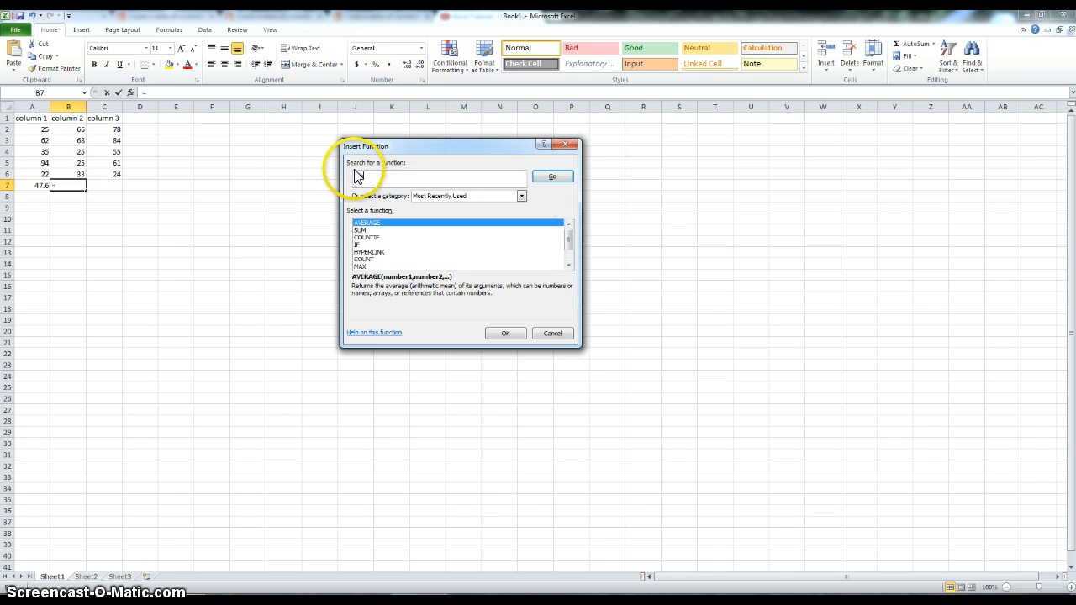
pyautogui.write('min')
pyautogui.press('Return')
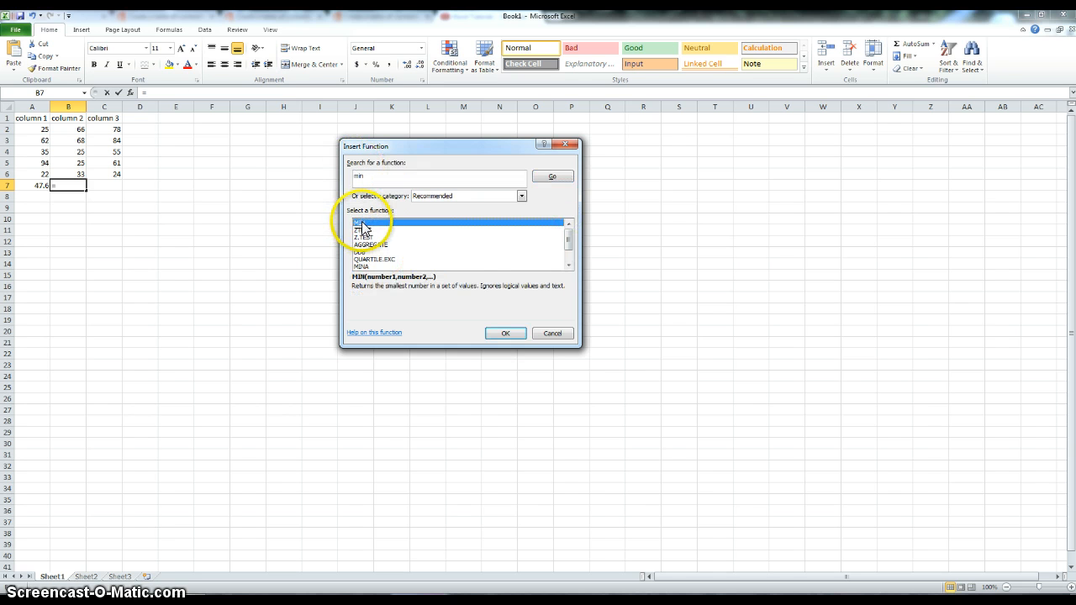
# - Insert the MIN function in B7 over the column 2 values B2:B6
pyautogui.click(504, 333)
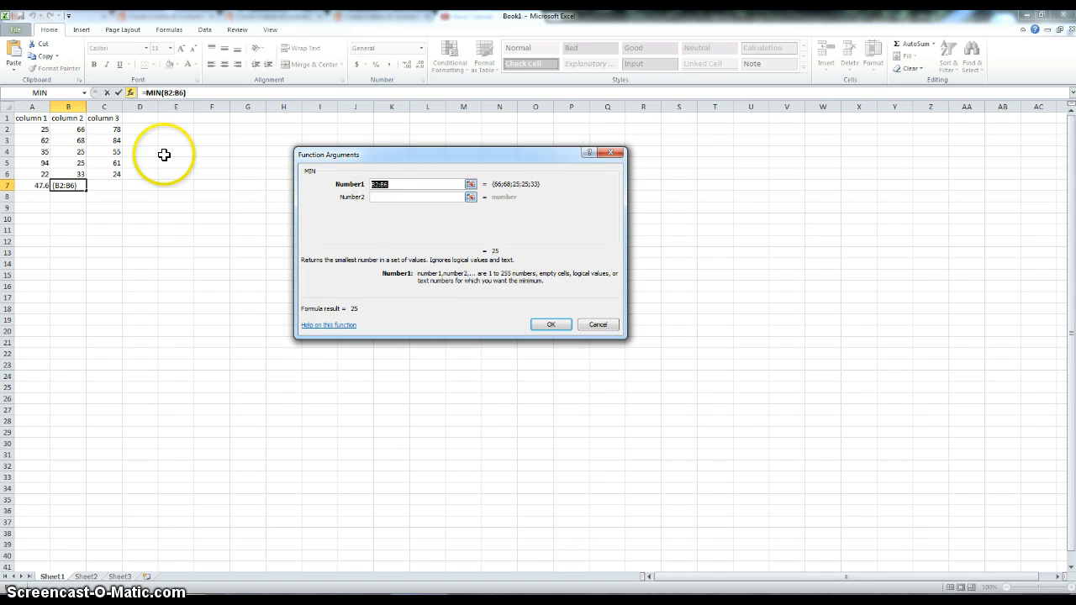
pyautogui.moveTo(68, 128); pyautogui.dragTo(69, 169)
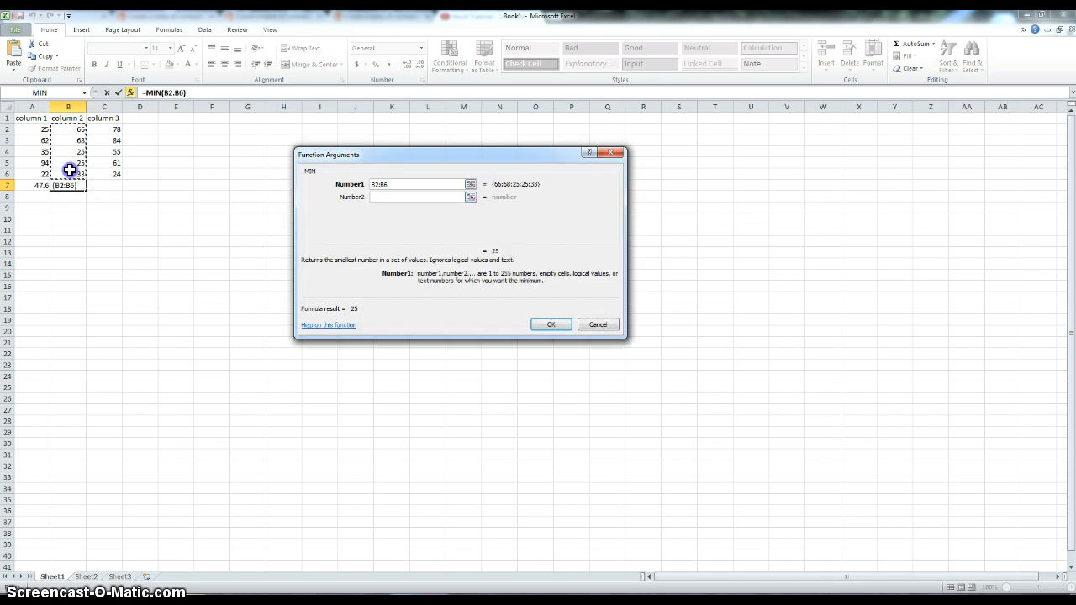
pyautogui.click(551, 323)
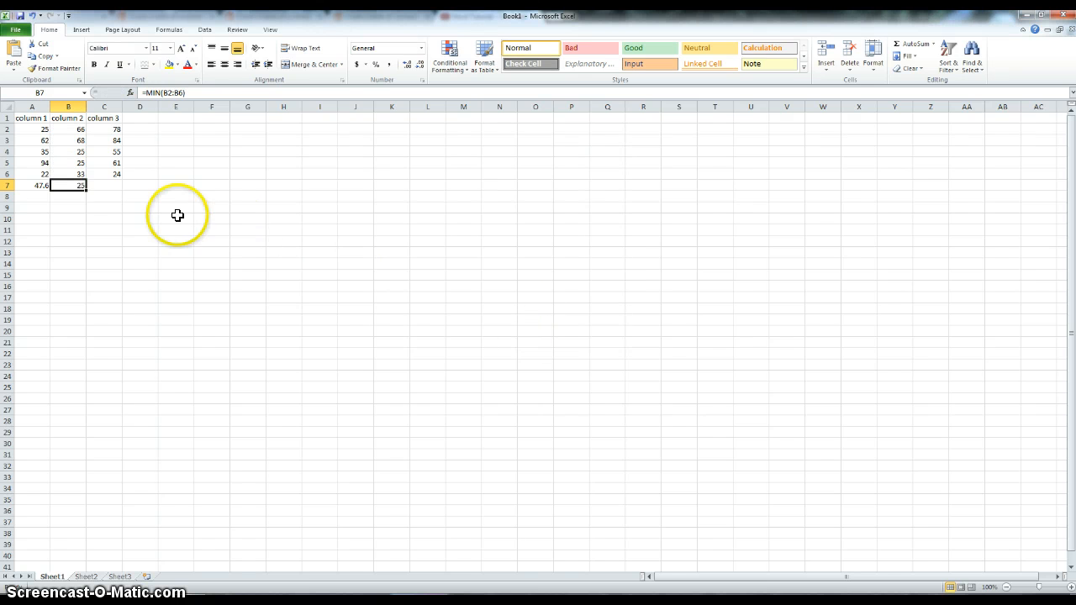
# - Use Insert Function to search for "max" and add a MAX of the column 3 values C2:C6 in cell C7
pyautogui.click(98, 185)
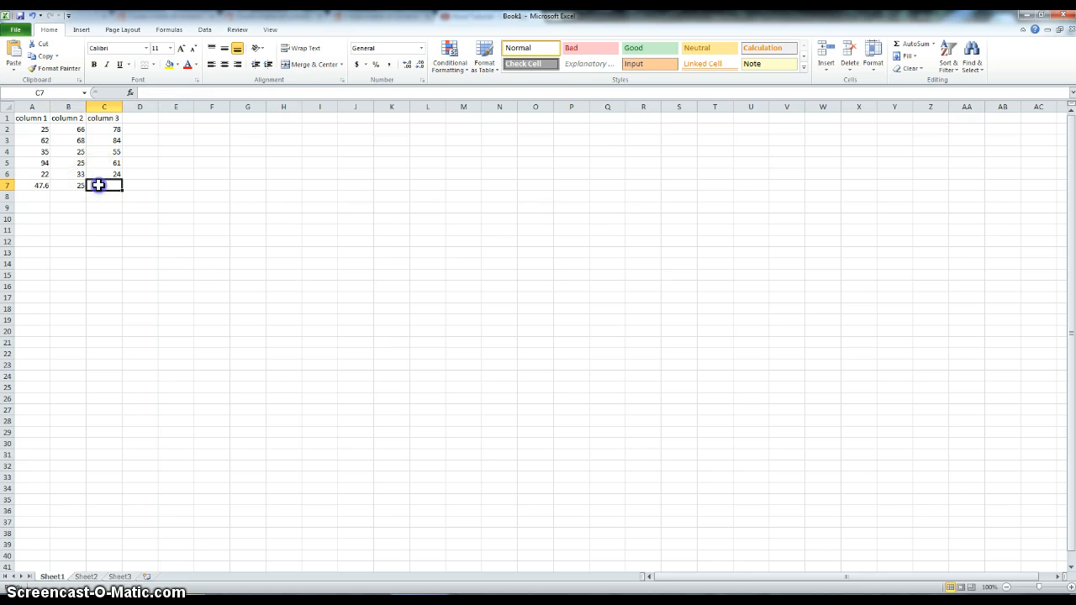
pyautogui.click(131, 92)
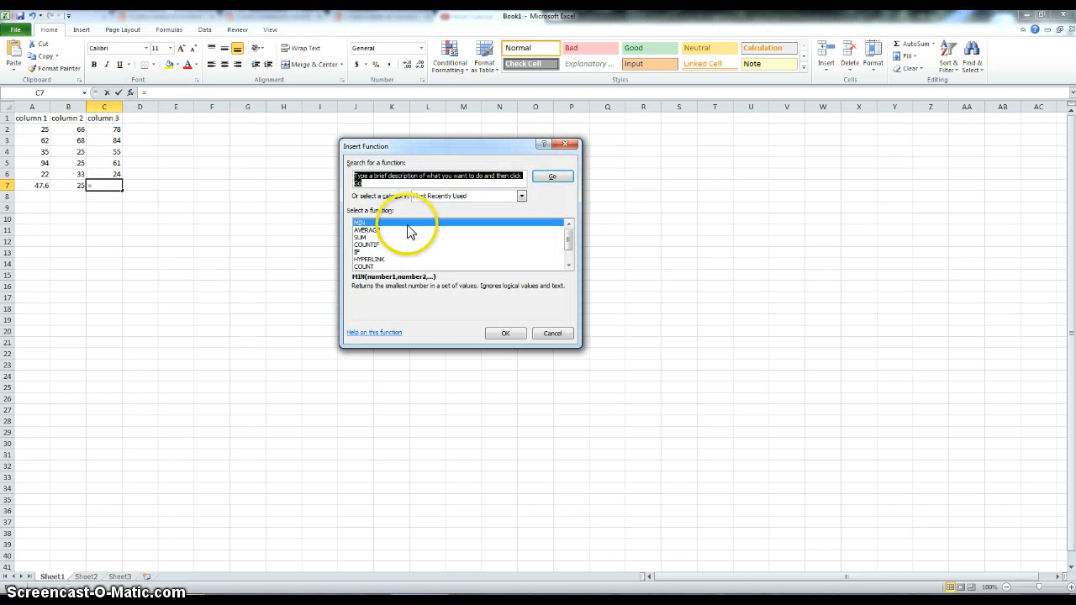
pyautogui.write('max')
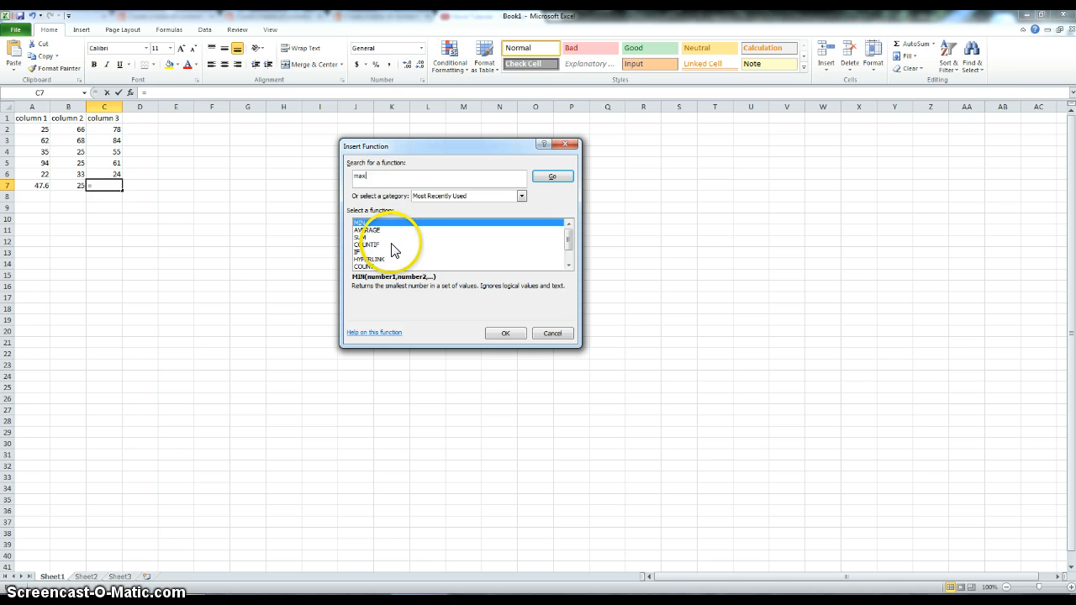
pyautogui.press('Return')
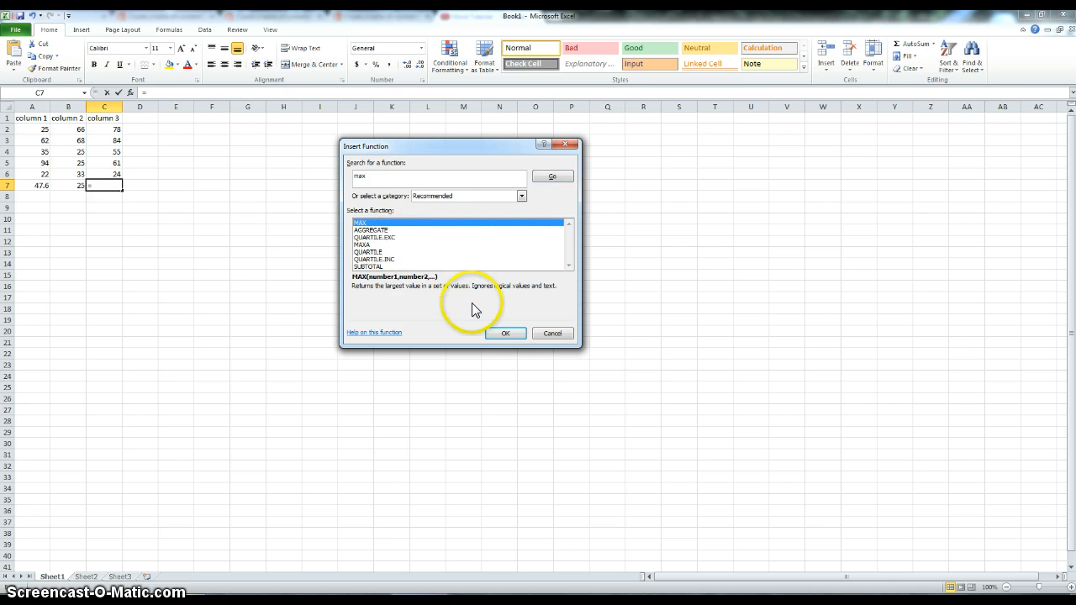
pyautogui.click(505, 333)
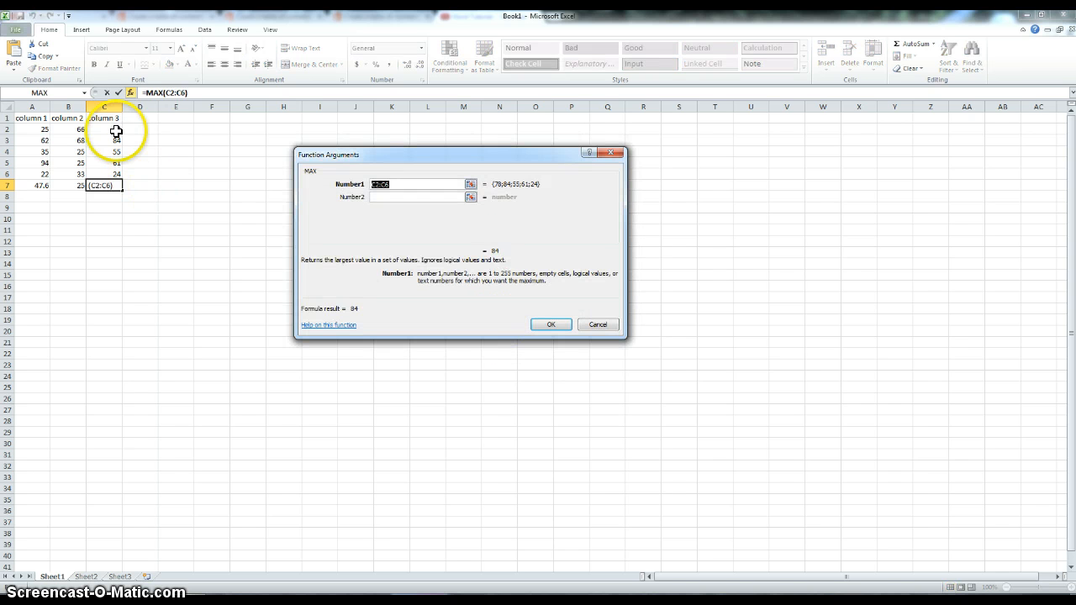
pyautogui.moveTo(104, 129); pyautogui.dragTo(110, 172)
pyautogui.click(548, 324)
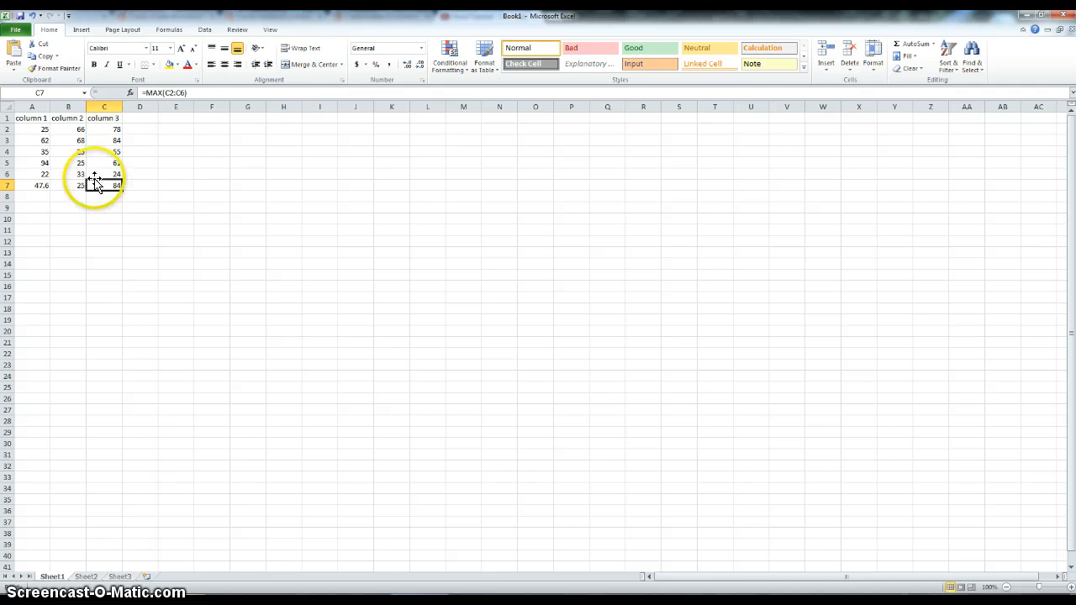
# - Delete row 7 containing the function results
pyautogui.rightClick(11, 185)
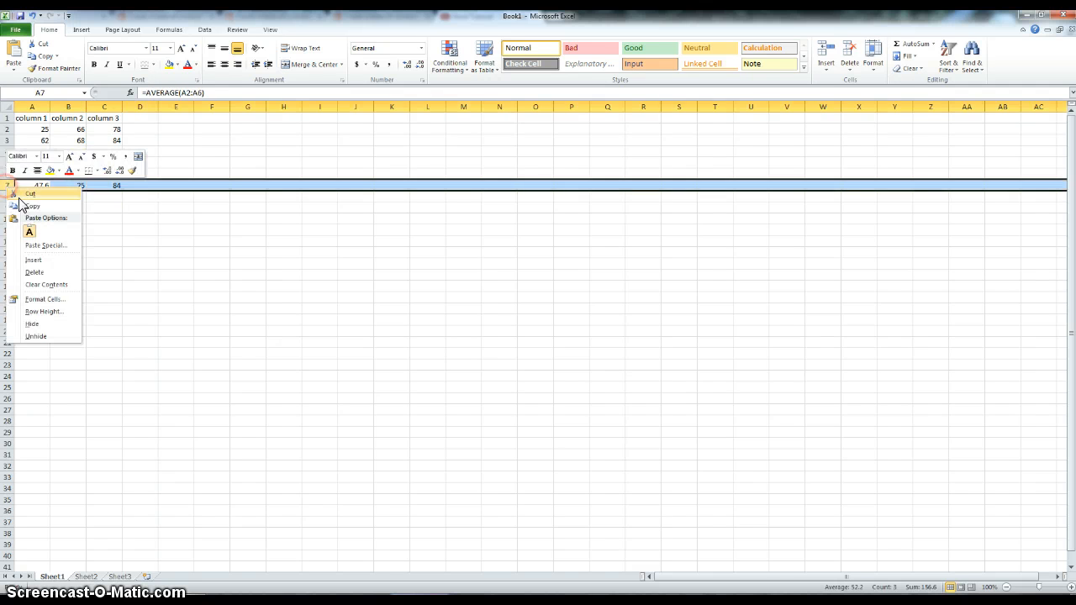
pyautogui.click(51, 272)
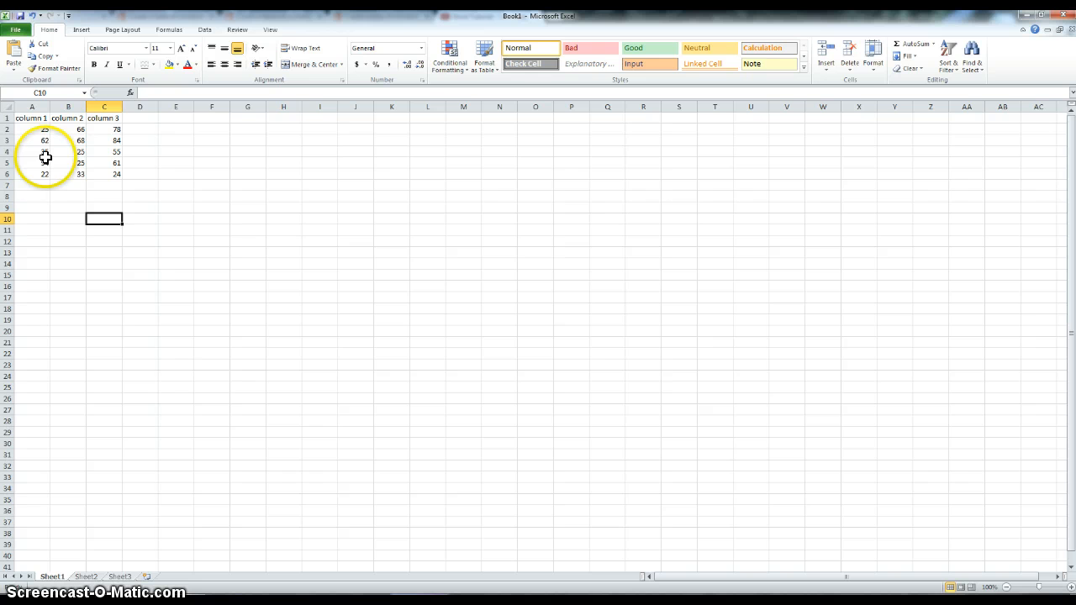
# - Start a sort on column A and expand the selection to include the adjacent data
pyautogui.click(33, 107)
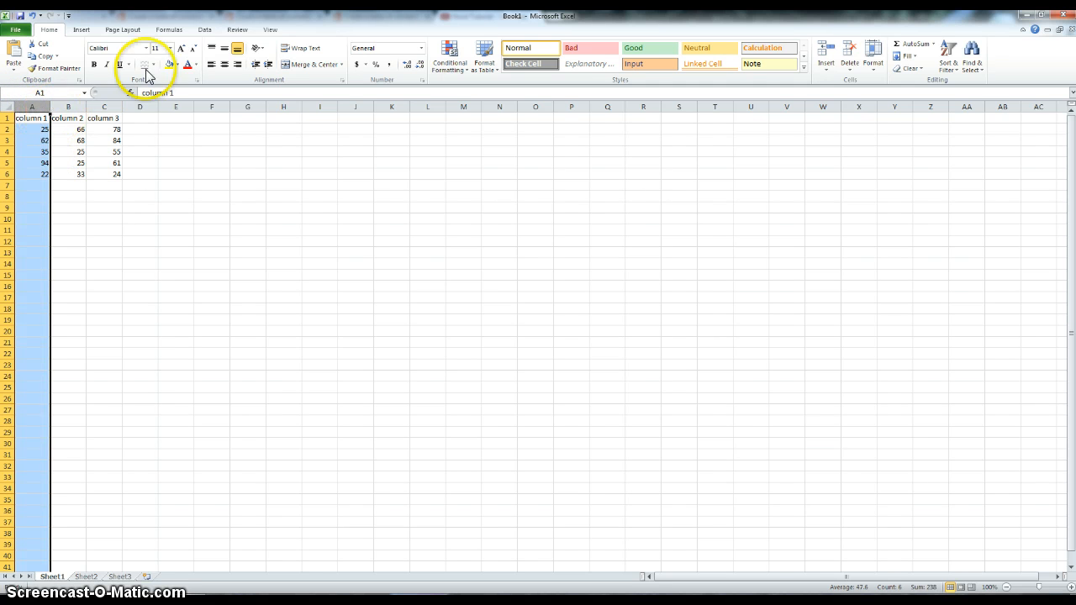
pyautogui.click(204, 31)
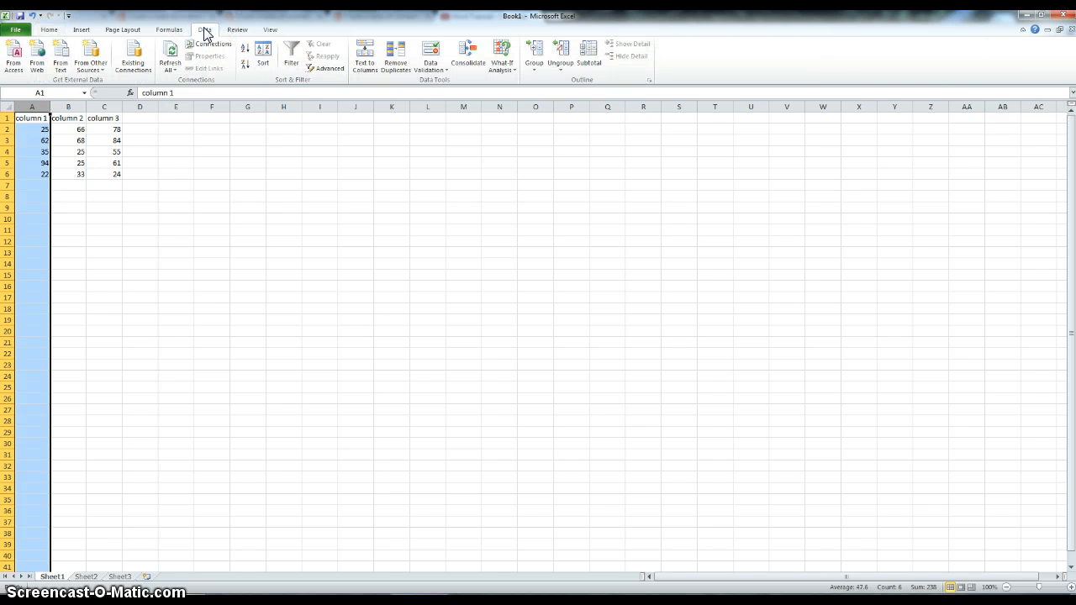
pyautogui.click(244, 48)
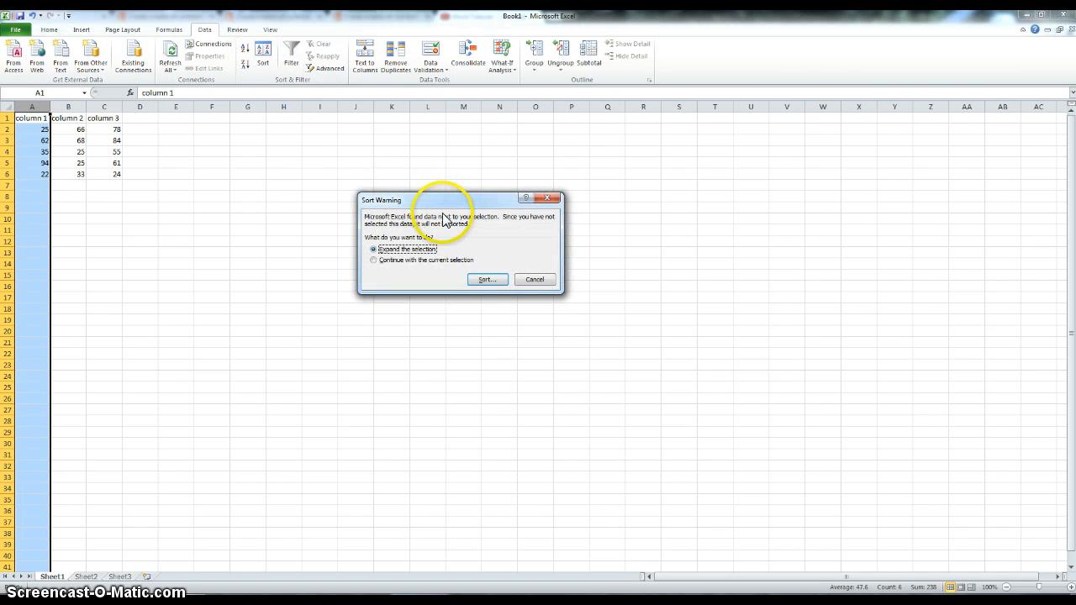
pyautogui.moveTo(444, 200); pyautogui.dragTo(360, 176)
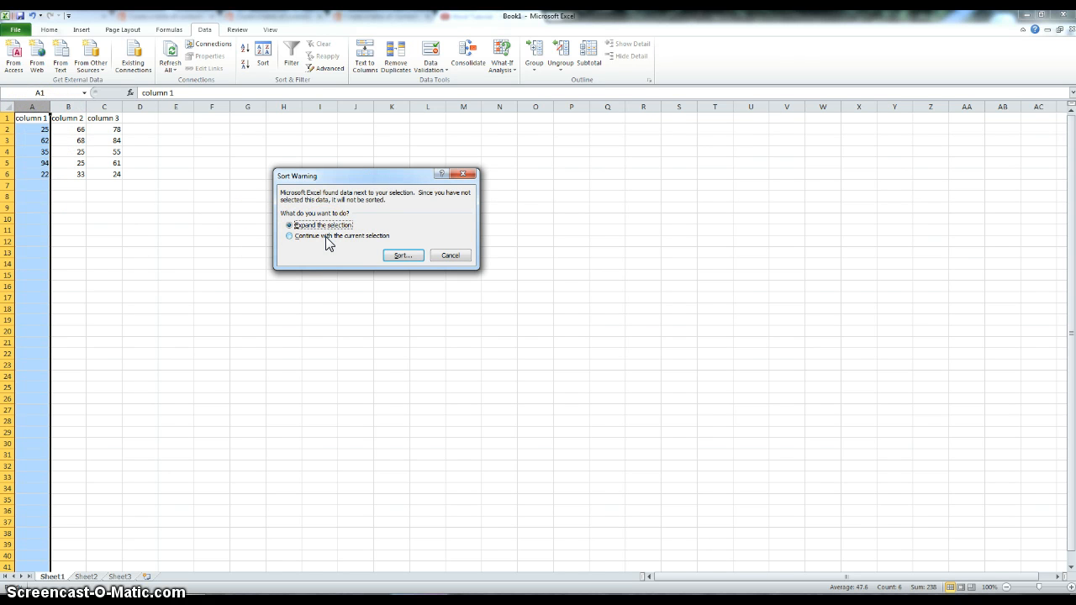
pyautogui.click(406, 257)
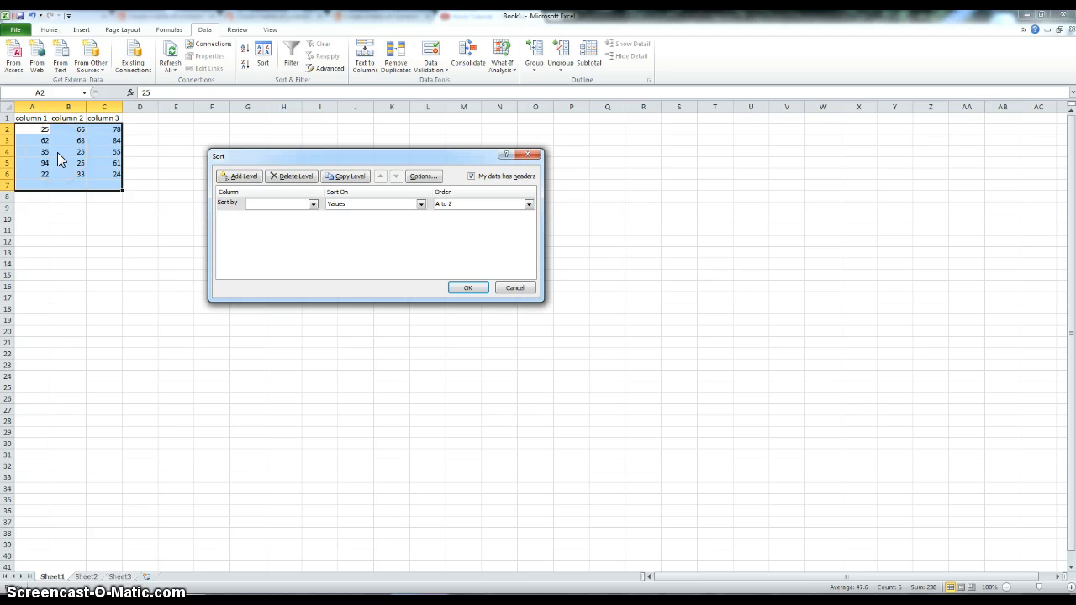
# - Sort the data by column 1 and then by column 2, both on values from smallest to largest
pyautogui.click(312, 205)
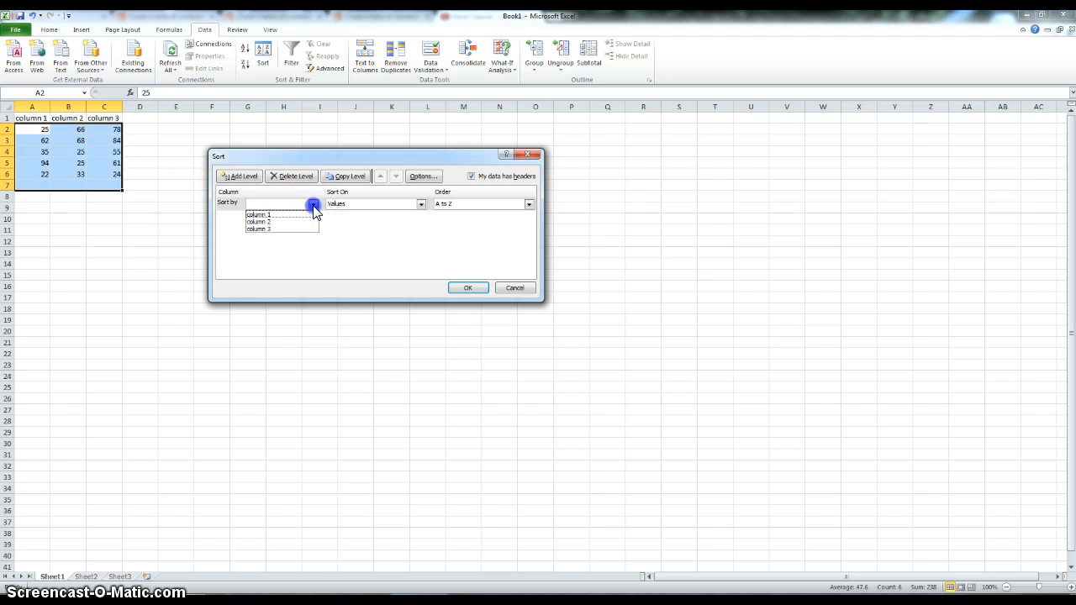
pyautogui.click(310, 215)
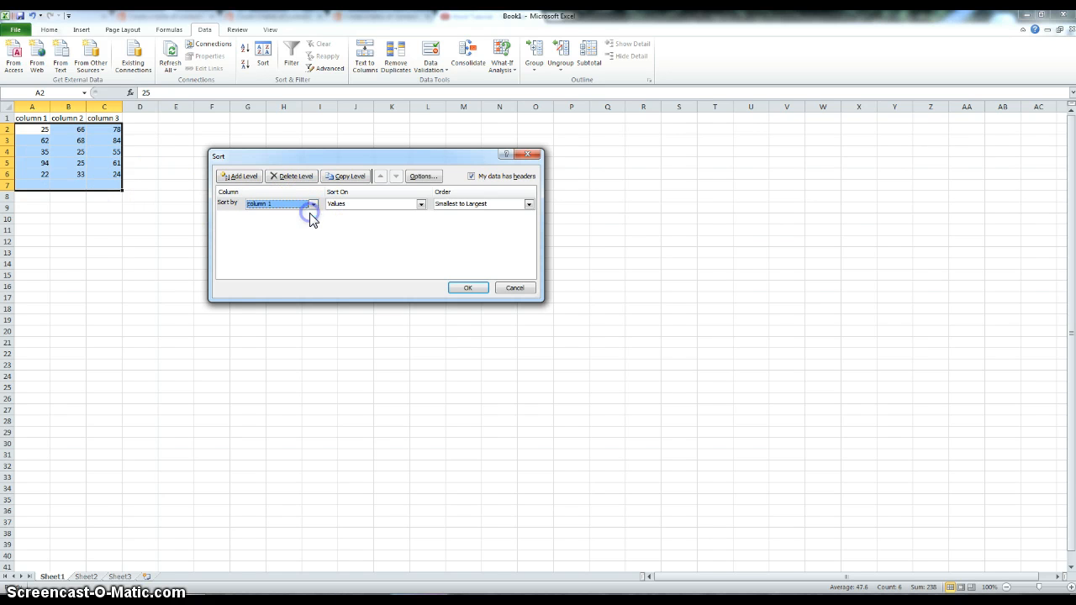
pyautogui.click(240, 176)
pyautogui.click(311, 218)
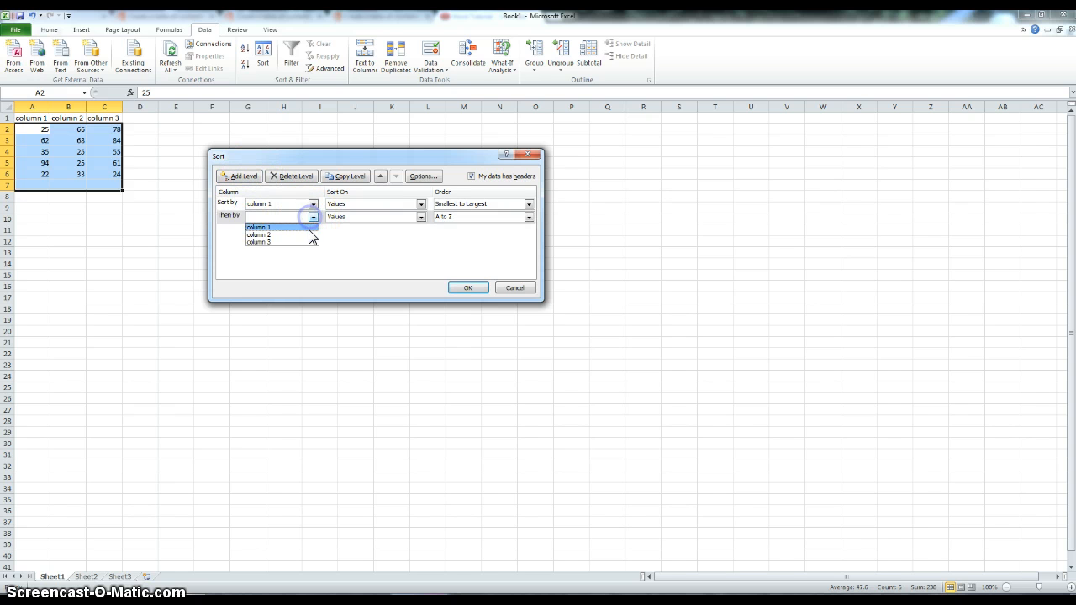
pyautogui.click(308, 233)
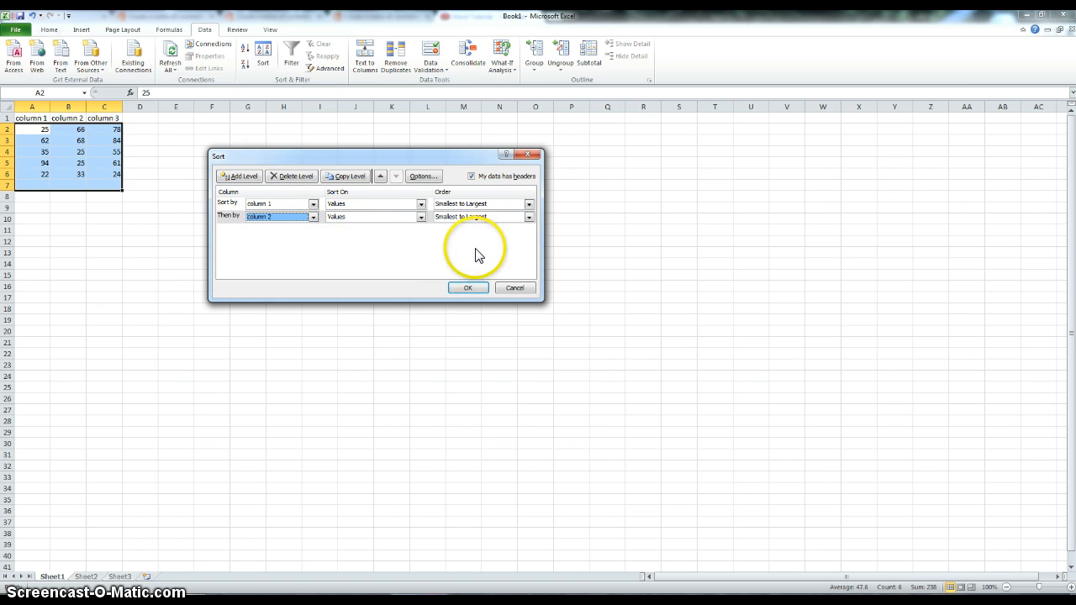
pyautogui.click(422, 204)
pyautogui.click(421, 203)
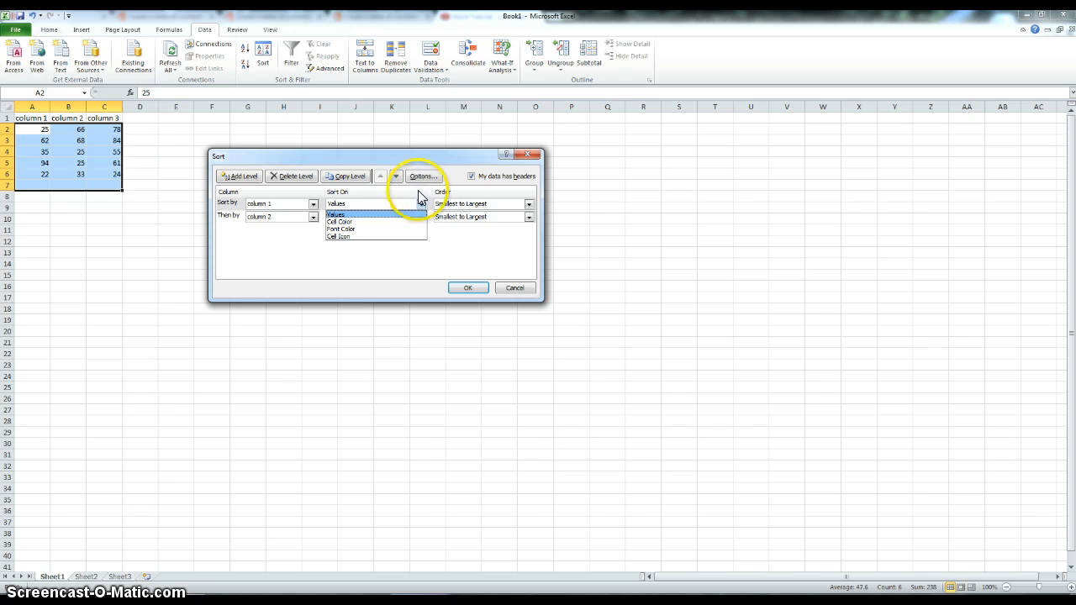
pyautogui.click(528, 203)
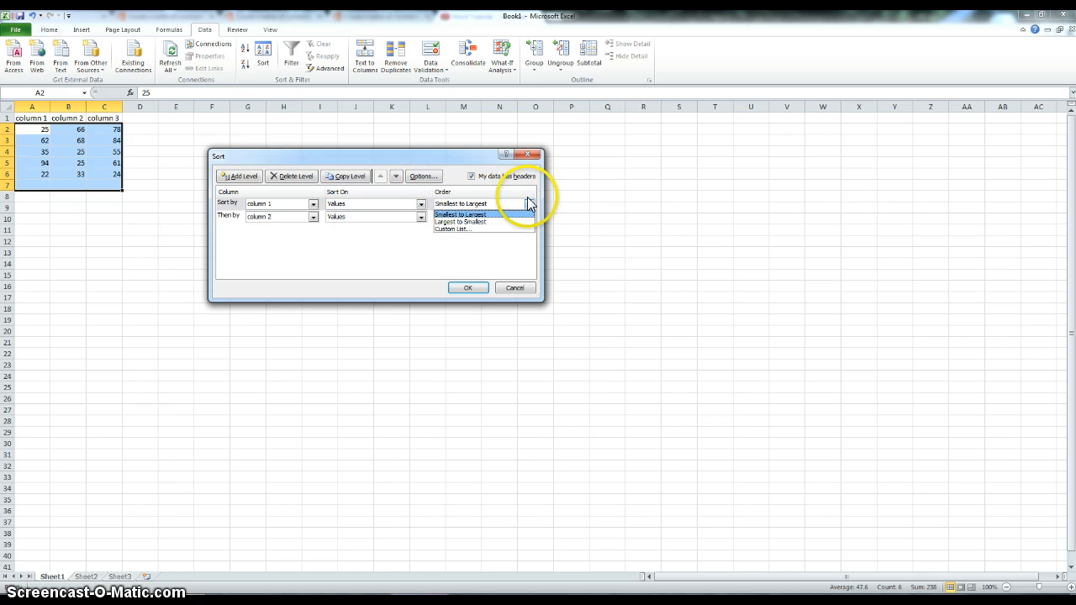
pyautogui.click(528, 204)
pyautogui.click(469, 288)
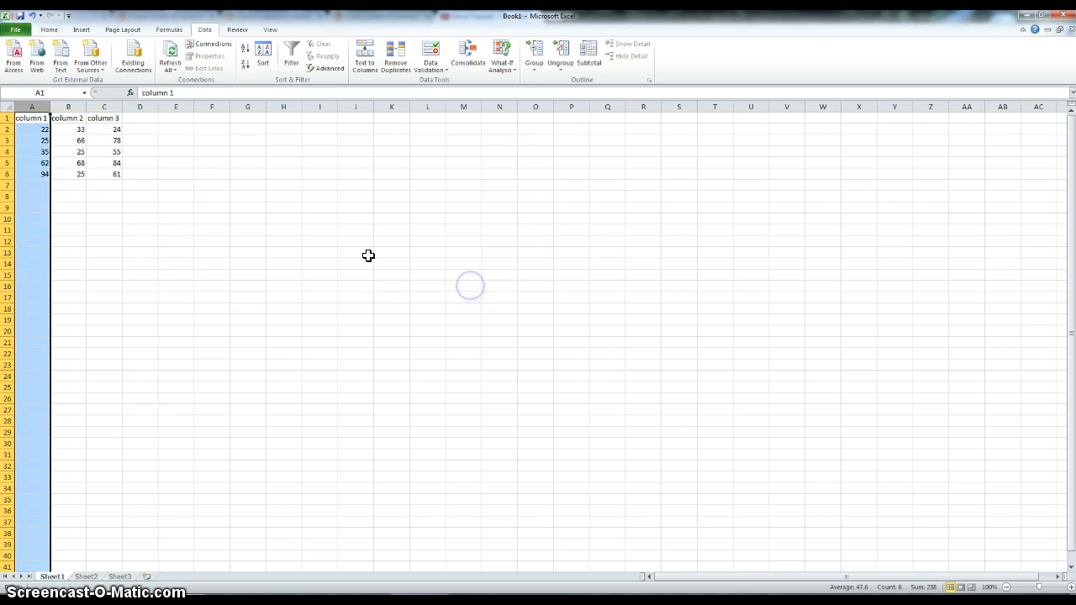
# - Select cells A1:A6 and examine the fill colour, font colour, font size and font choices available for them
pyautogui.click(79, 186)
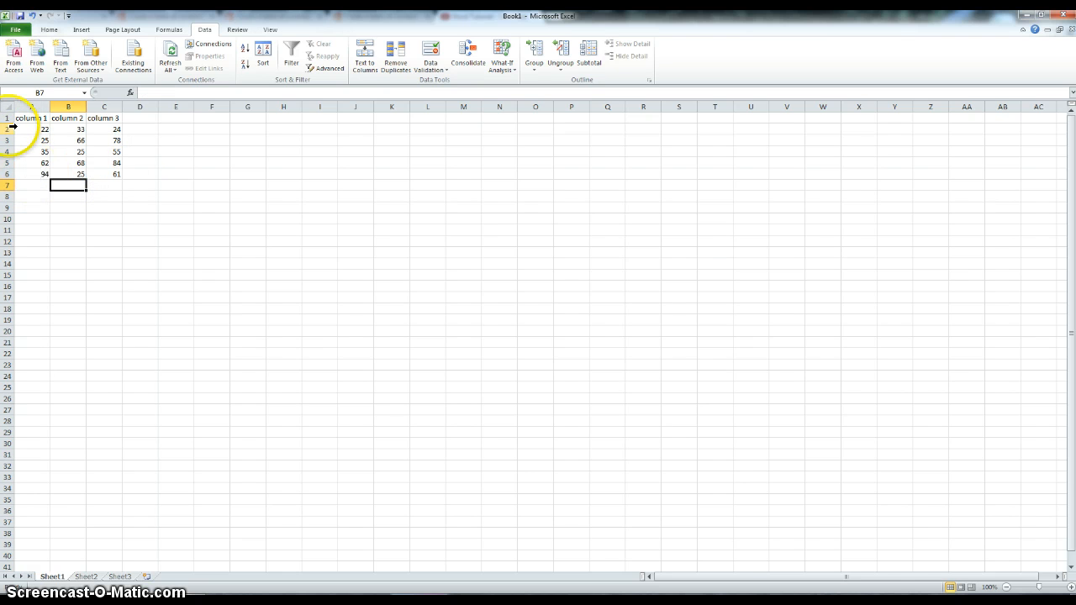
pyautogui.moveTo(20, 123); pyautogui.dragTo(39, 172)
pyautogui.click(49, 31)
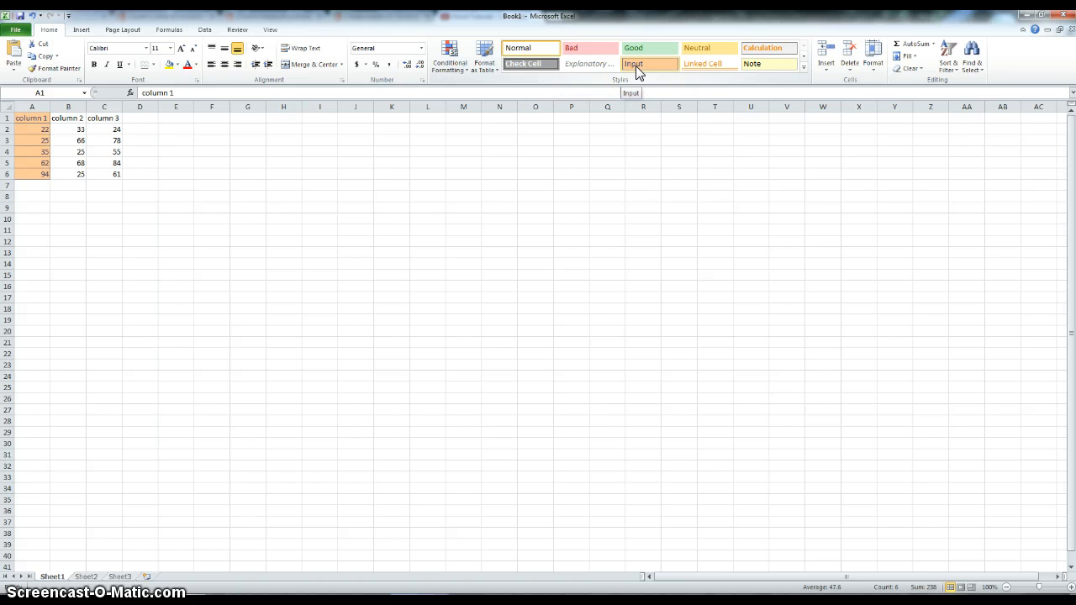
pyautogui.click(176, 66)
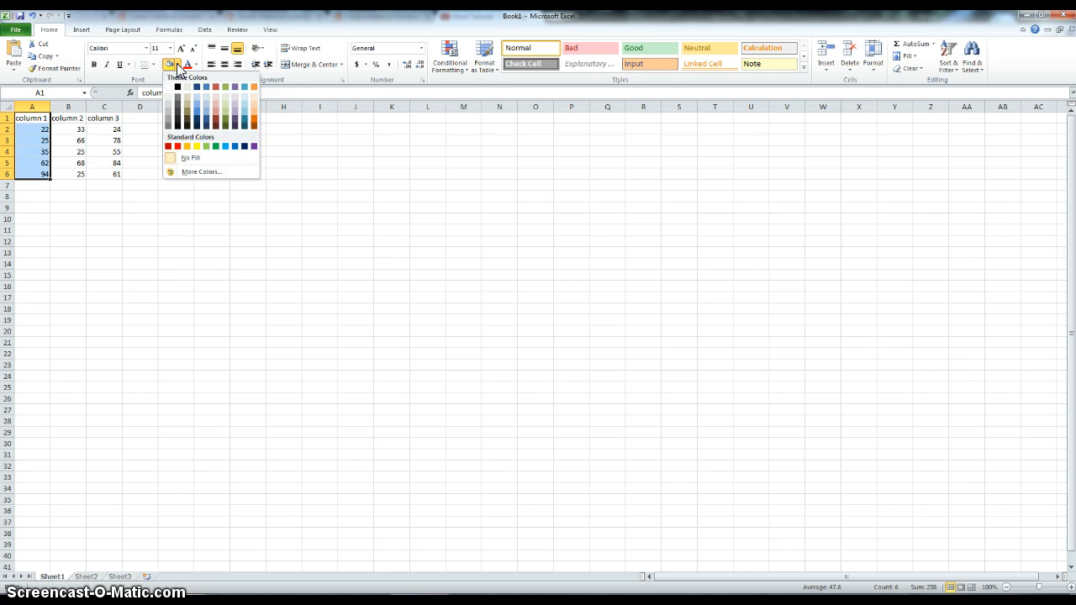
pyautogui.click(195, 65)
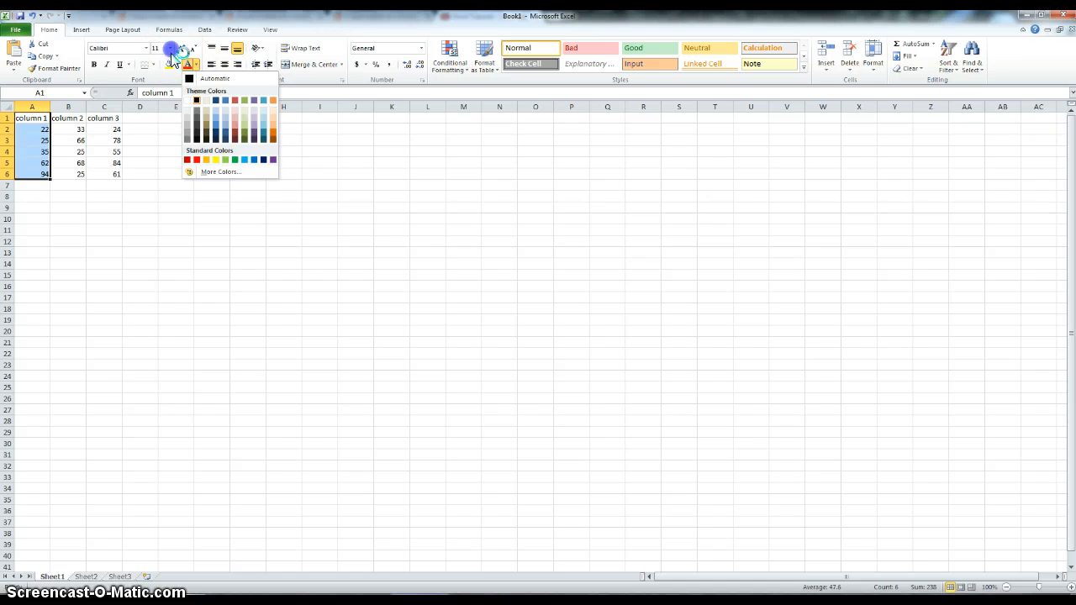
pyautogui.click(170, 49)
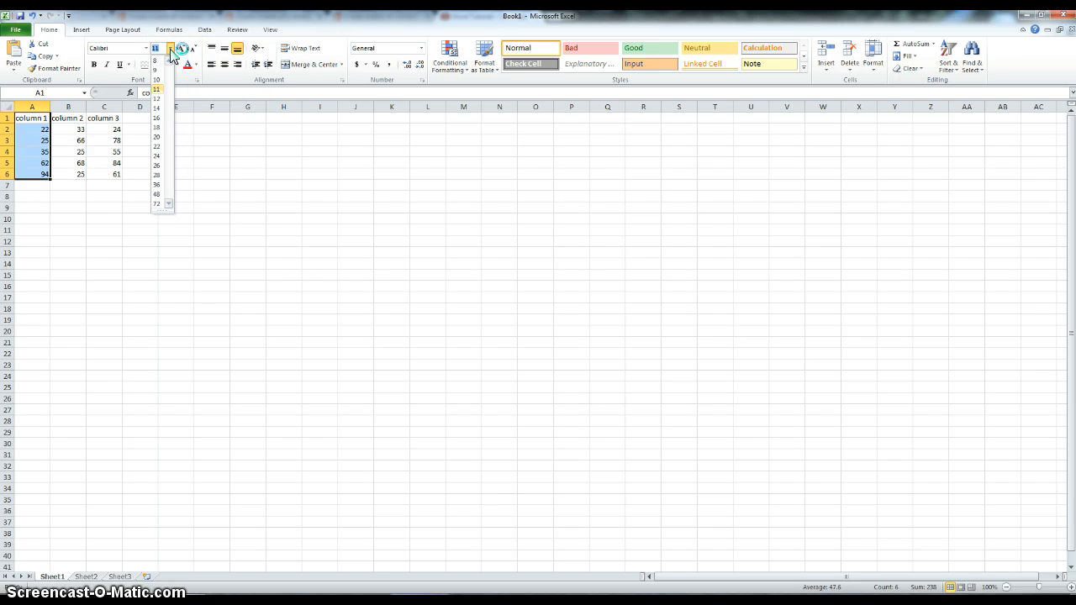
pyautogui.click(148, 49)
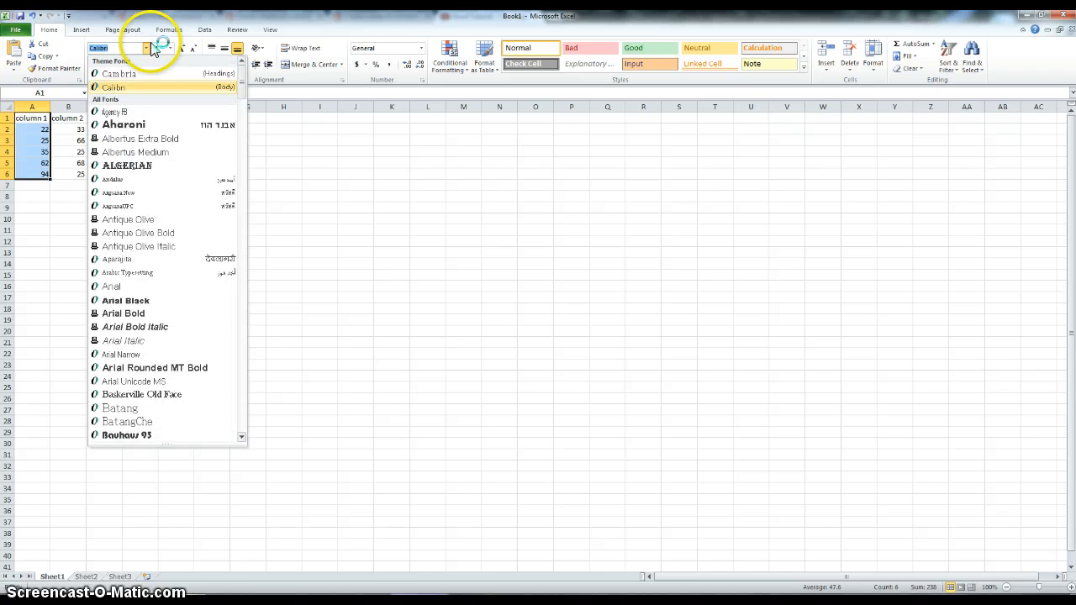
pyautogui.click(311, 185)
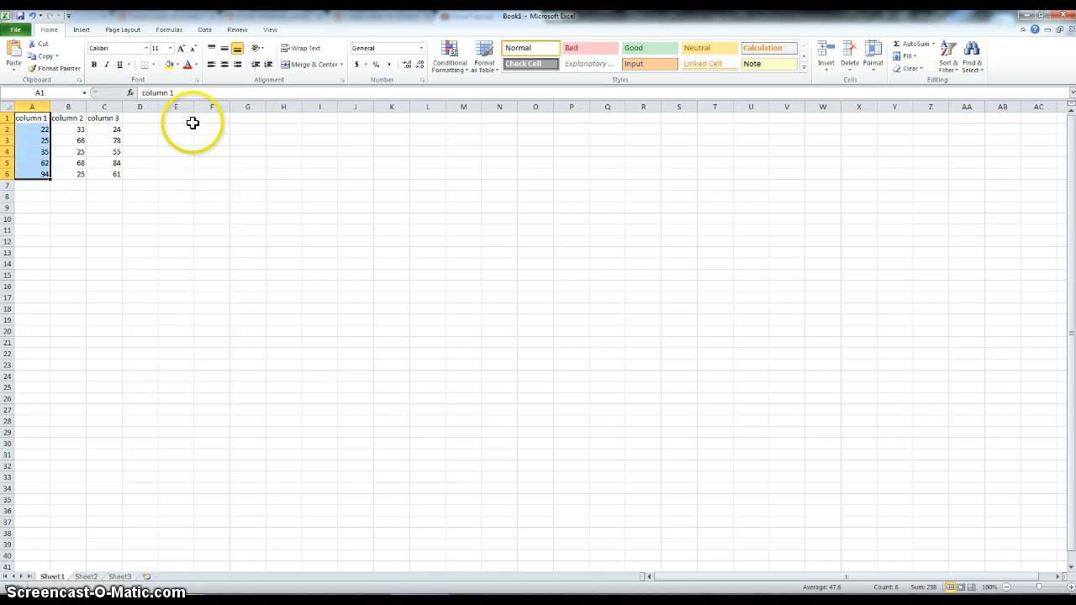
# - Apply a Thick Box Border separately around column 1 (A1:A6), column 2 (B1:B6) and column 3 (C1:C6)
pyautogui.click(155, 65)
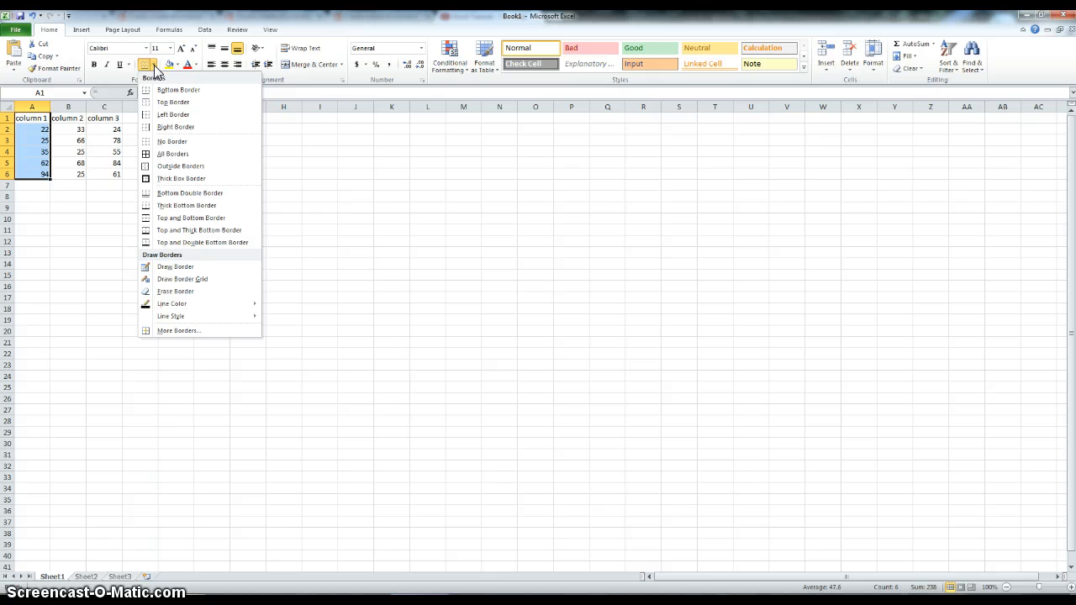
pyautogui.click(195, 183)
pyautogui.moveTo(60, 120); pyautogui.dragTo(64, 174)
pyautogui.click(145, 65)
pyautogui.moveTo(95, 120); pyautogui.dragTo(105, 165)
pyautogui.click(142, 64)
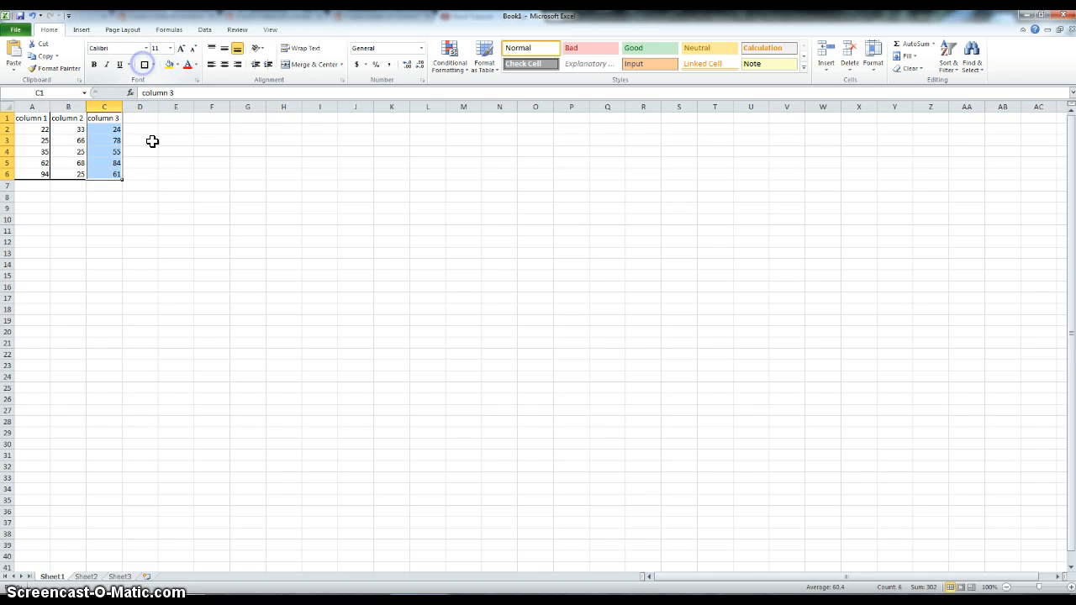
pyautogui.click(163, 175)
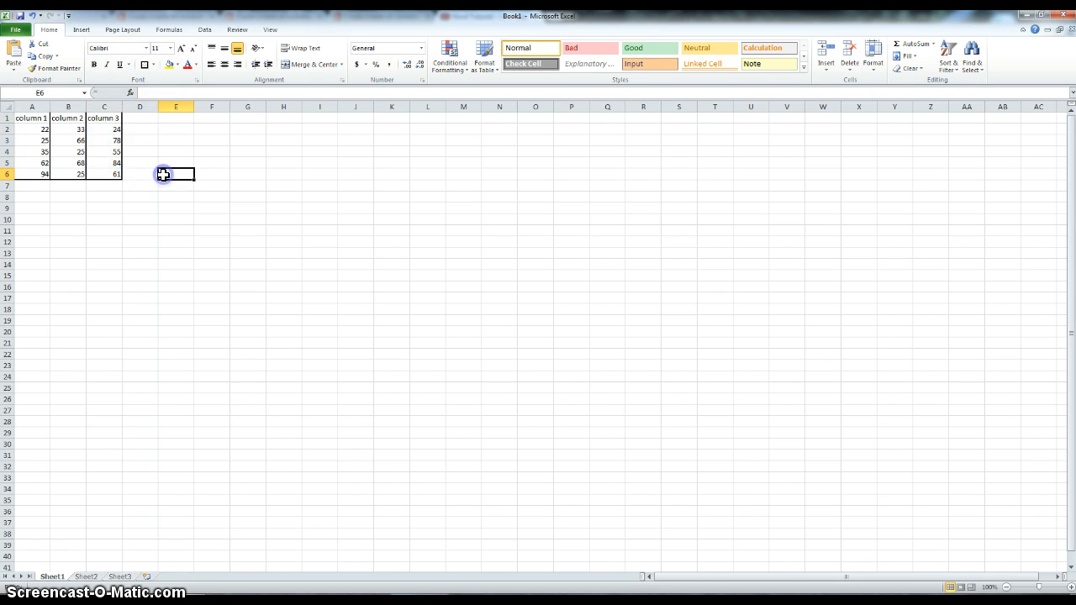
# - Fill cell C6 with a light tan background colour
pyautogui.click(107, 174)
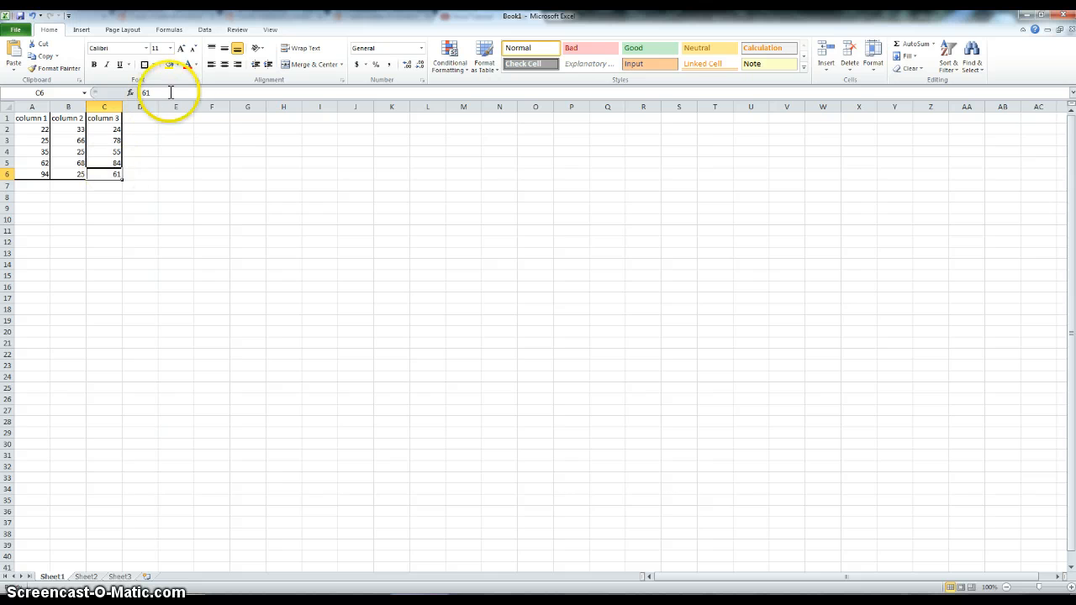
pyautogui.rightClick(115, 176)
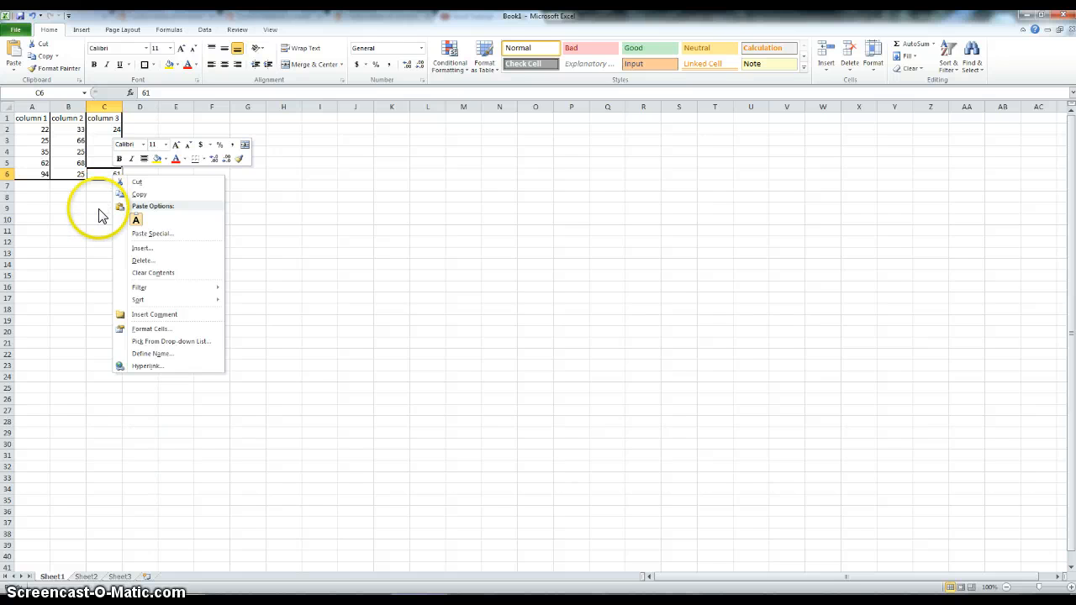
pyautogui.click(167, 159)
pyautogui.click(170, 180)
pyautogui.click(77, 218)
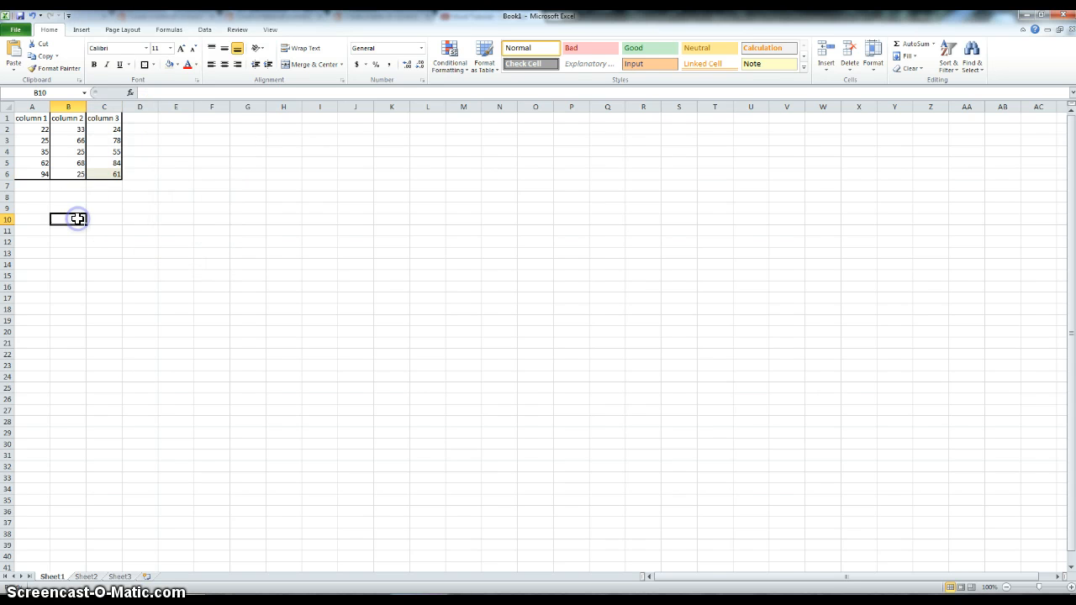
pyautogui.rightClick(101, 162)
pyautogui.click(124, 205)
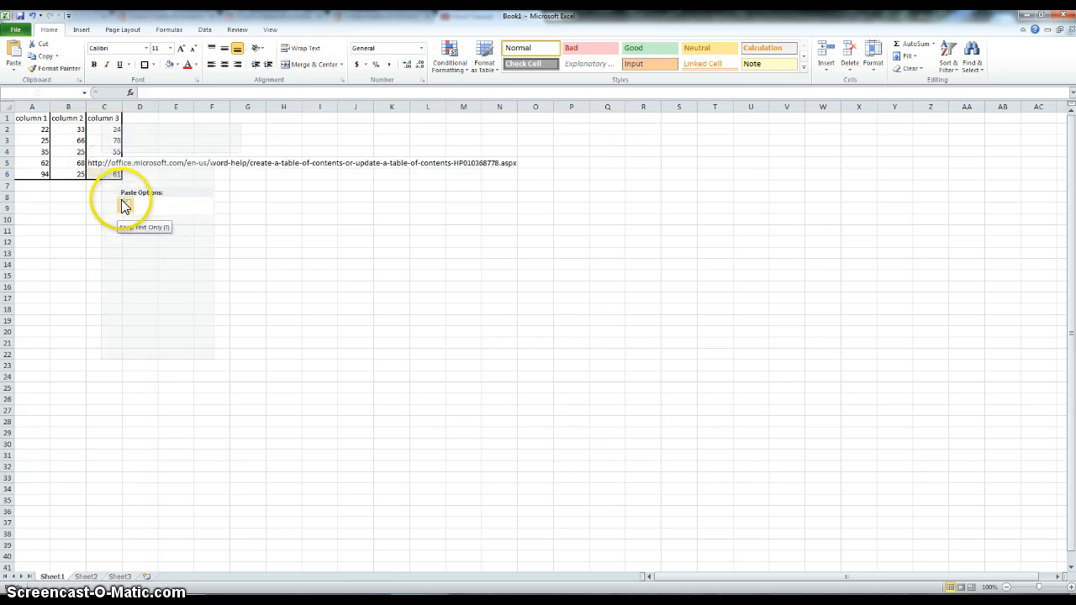
pyautogui.click(74, 211)
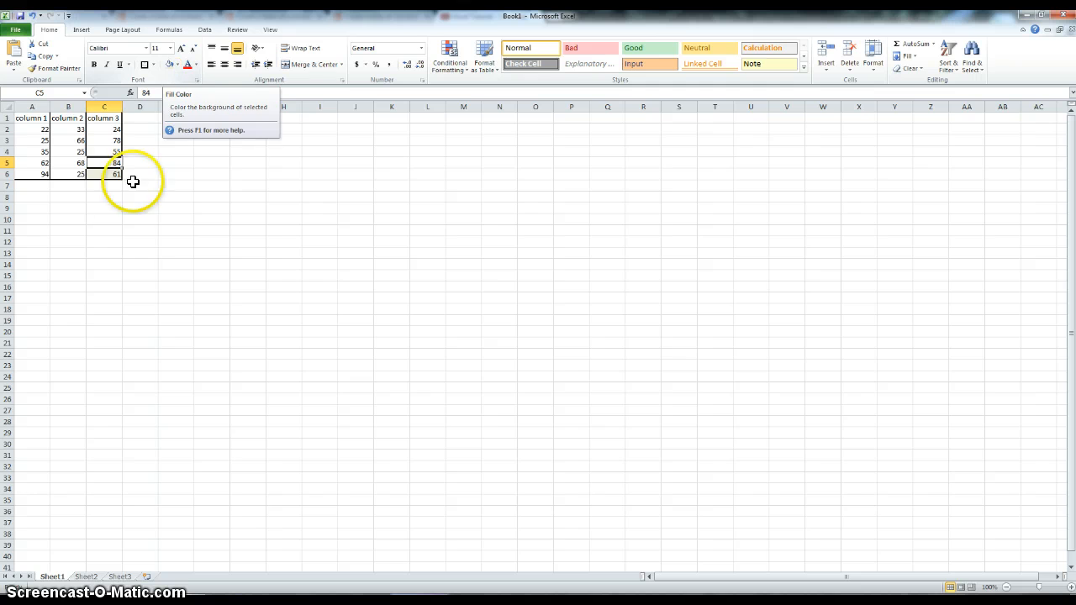
pyautogui.click(129, 238)
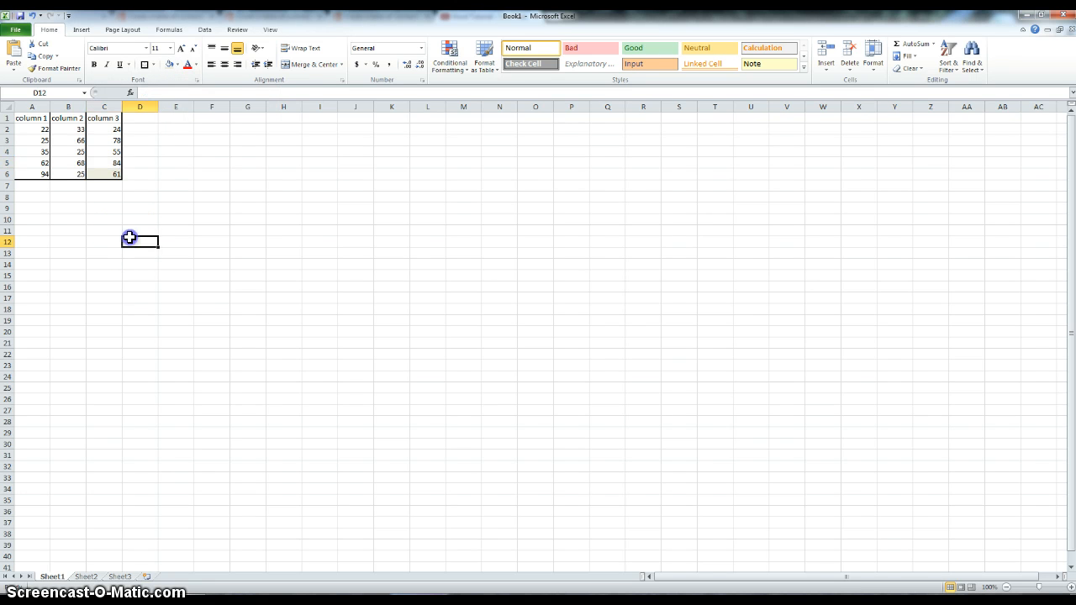
# - Insert a 3-D clustered column chart of the data in A1:C6 and move it up so it starts around row 10
pyautogui.moveTo(29, 119); pyautogui.dragTo(110, 172)
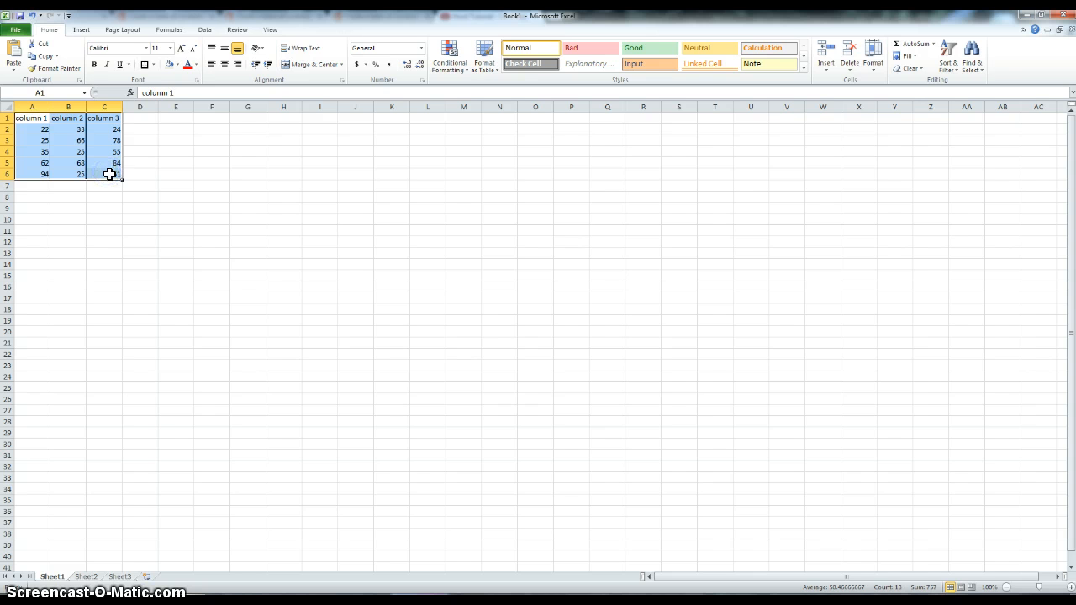
pyautogui.click(80, 30)
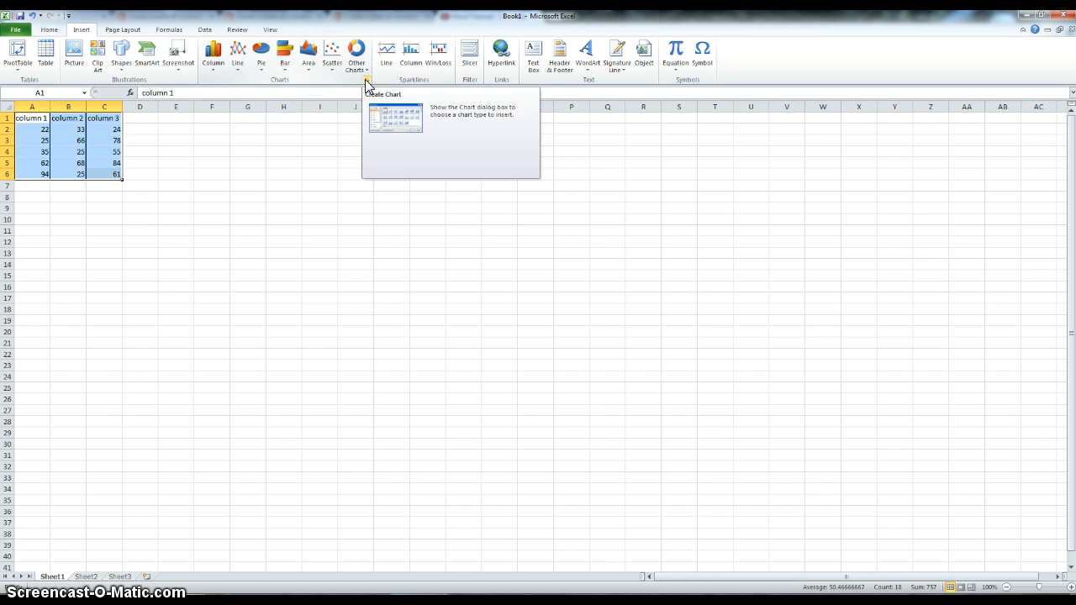
pyautogui.click(219, 68)
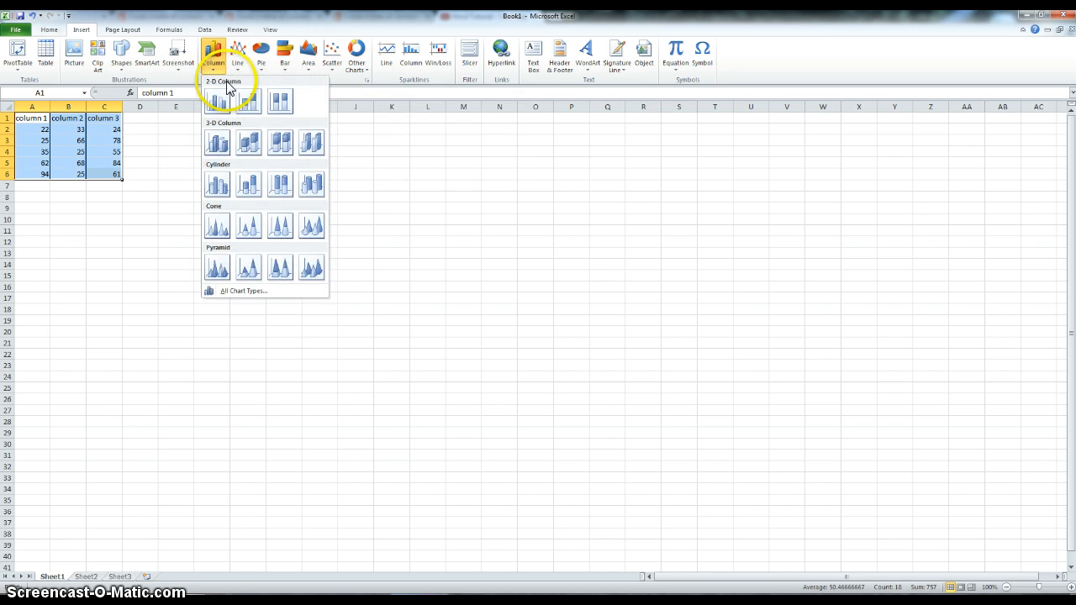
pyautogui.click(225, 147)
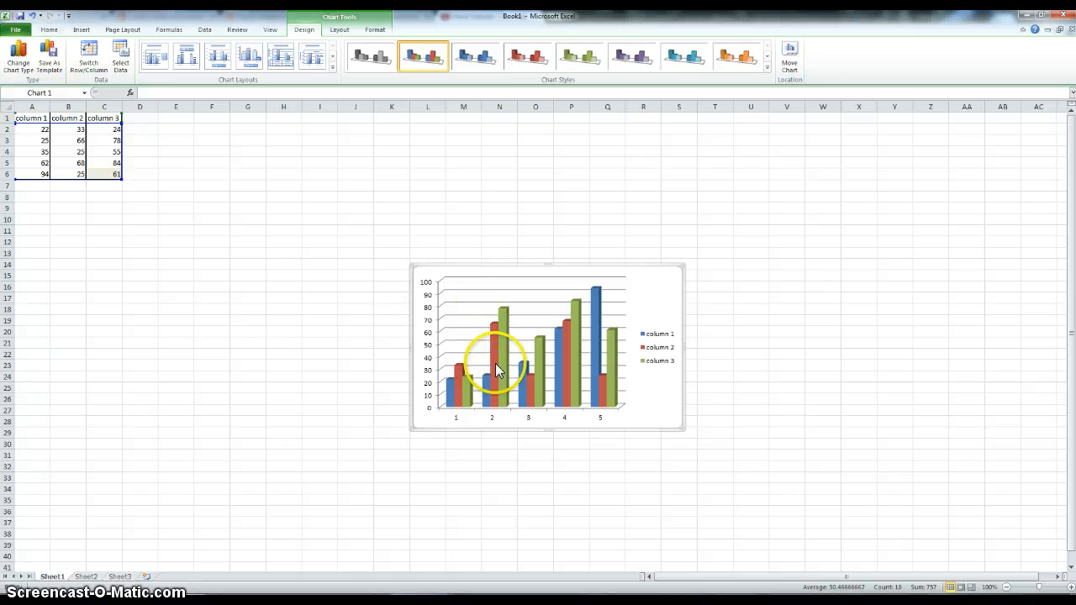
pyautogui.moveTo(495, 363)
pyautogui.moveTo(502, 268); pyautogui.dragTo(445, 217)
# - Insert a 2-D stacked line chart of A1:C6 and place it to the right of the column chart
pyautogui.moveTo(32, 118); pyautogui.dragTo(99, 172)
pyautogui.click(84, 31)
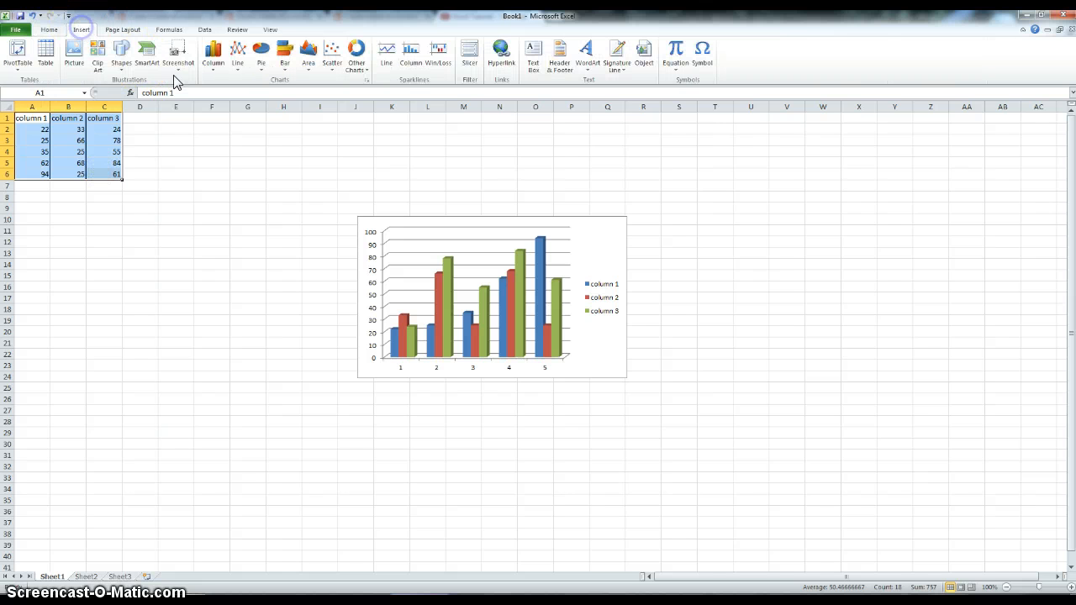
pyautogui.click(239, 71)
pyautogui.click(268, 101)
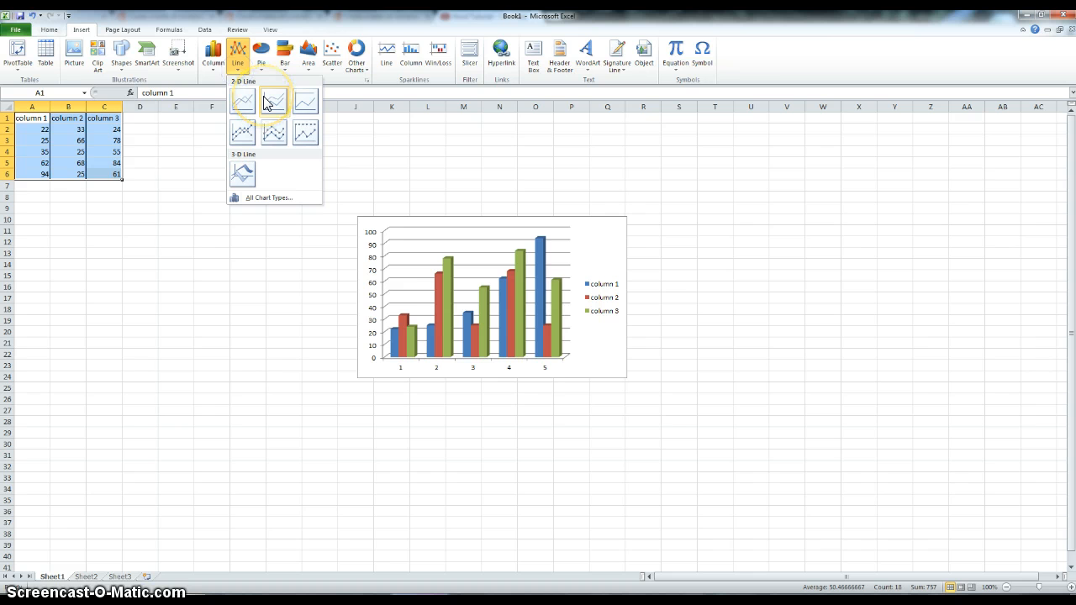
pyautogui.click(267, 101)
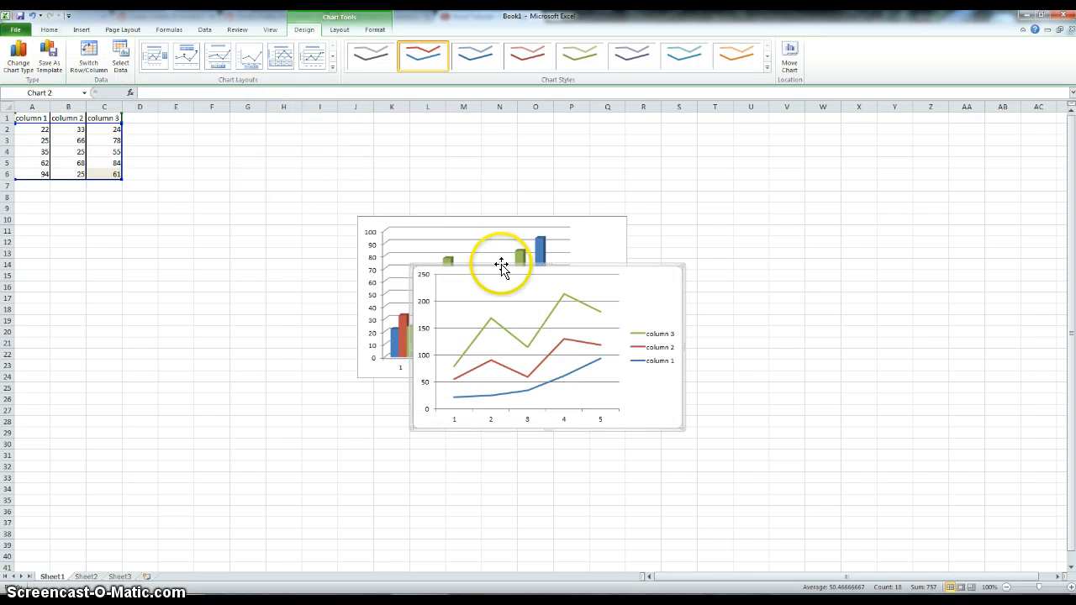
pyautogui.moveTo(501, 266); pyautogui.dragTo(747, 216)
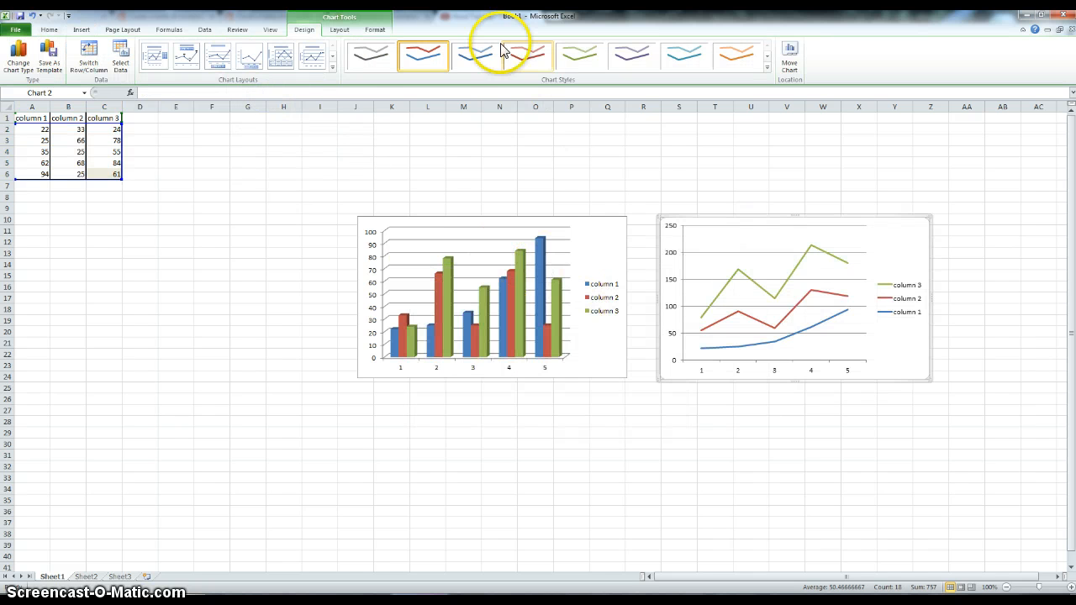
# - Try several chart styles on the line chart and apply the purple style with a shaded plot area
pyautogui.click(461, 52)
pyautogui.click(530, 57)
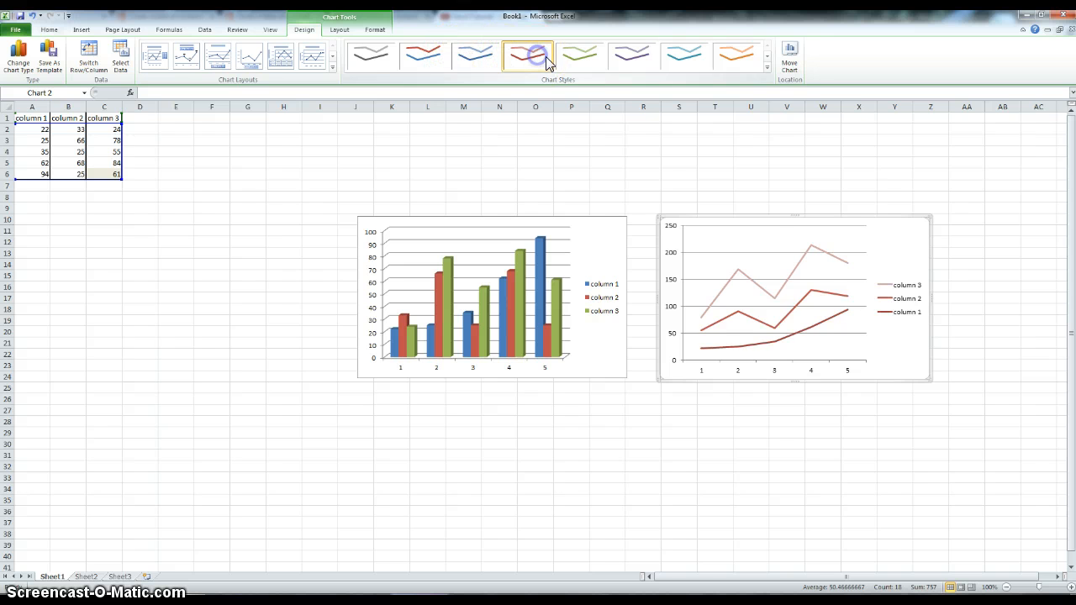
pyautogui.click(578, 56)
pyautogui.click(767, 68)
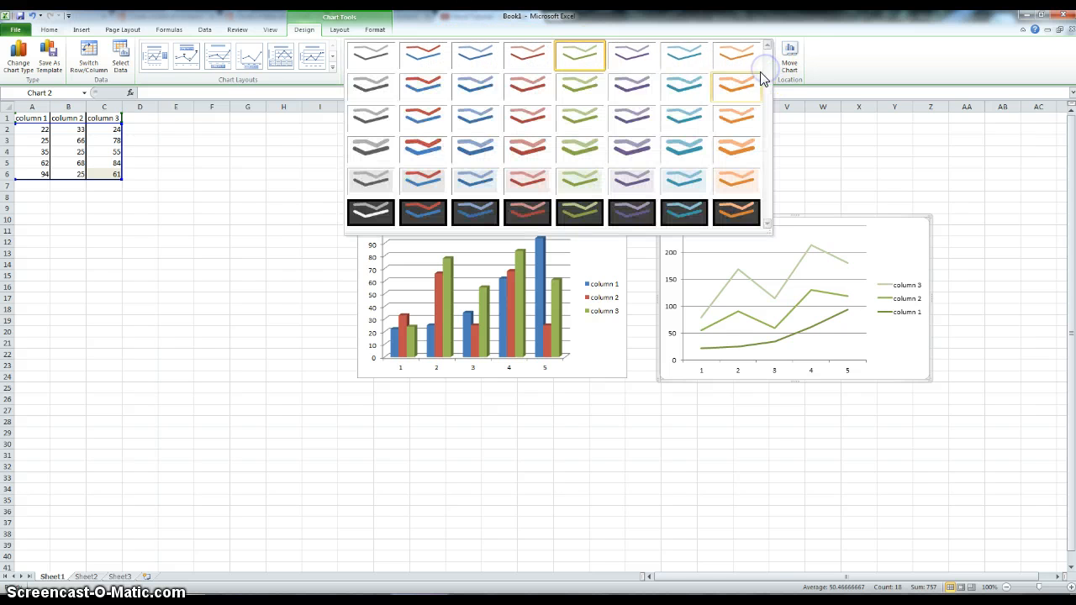
pyautogui.click(637, 176)
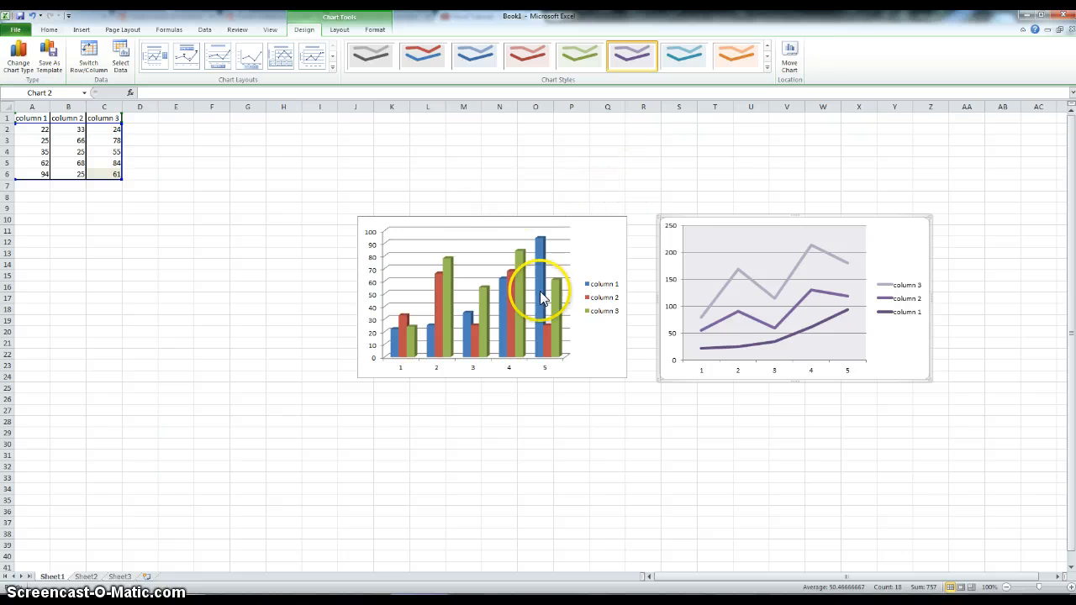
# - Give the column chart the greyscale style and a layout with data labels above the columns and the legend below
pyautogui.click(555, 332)
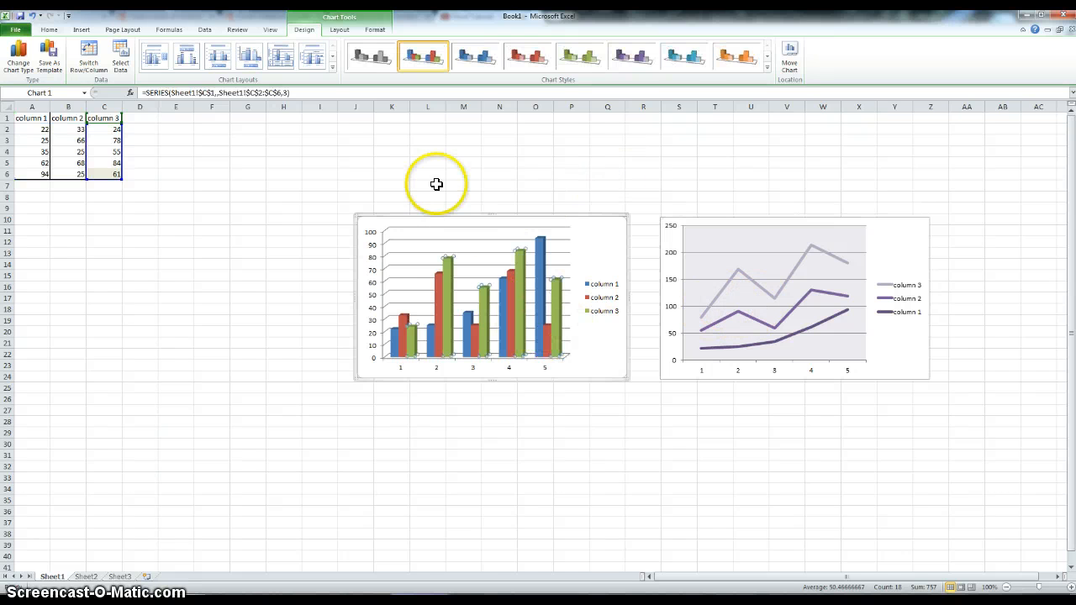
pyautogui.click(372, 59)
pyautogui.click(311, 59)
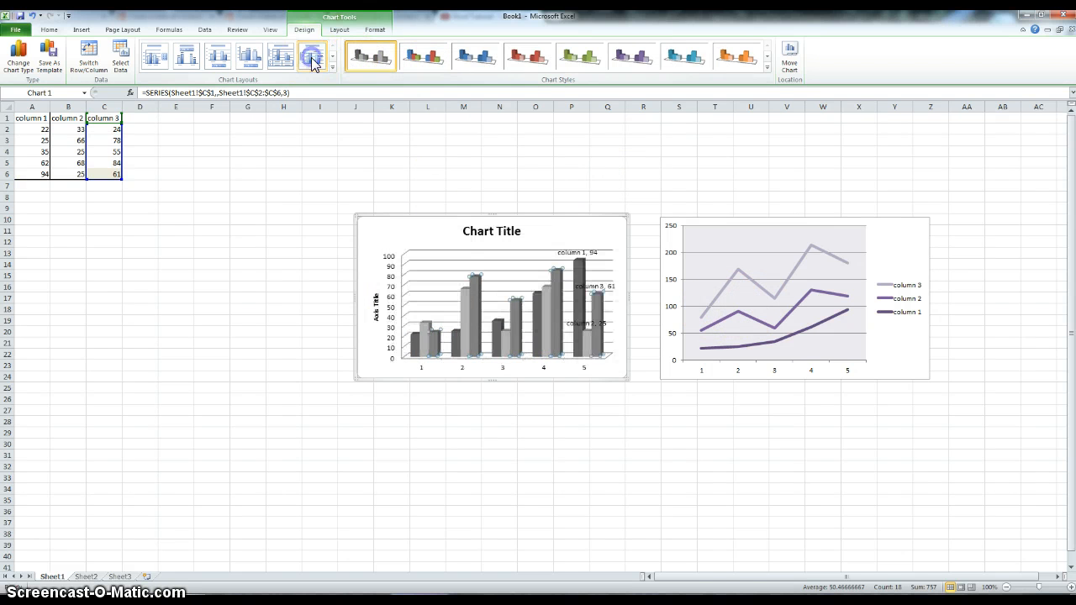
pyautogui.click(281, 57)
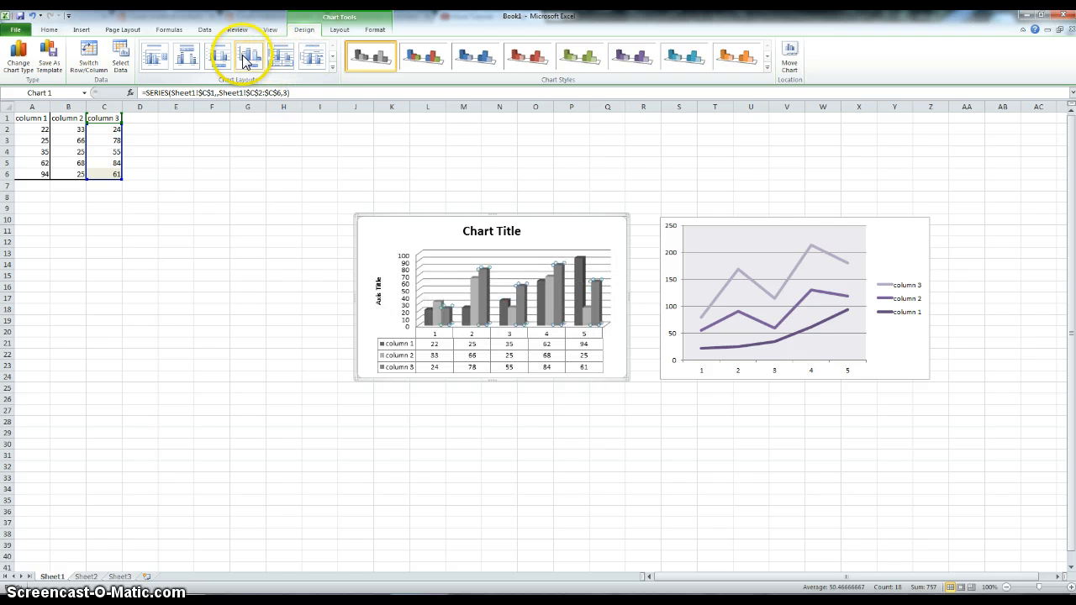
pyautogui.click(248, 57)
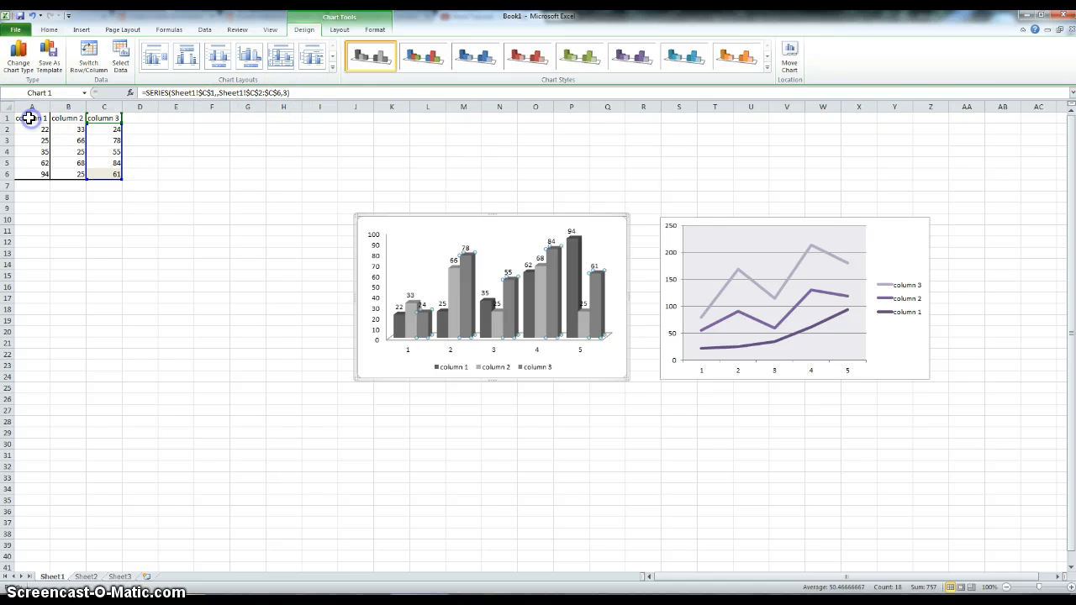
# - Insert a basic 2-D pie chart from A1:C6 and place it to the left of the column chart
pyautogui.moveTo(31, 118); pyautogui.dragTo(108, 173)
pyautogui.click(80, 29)
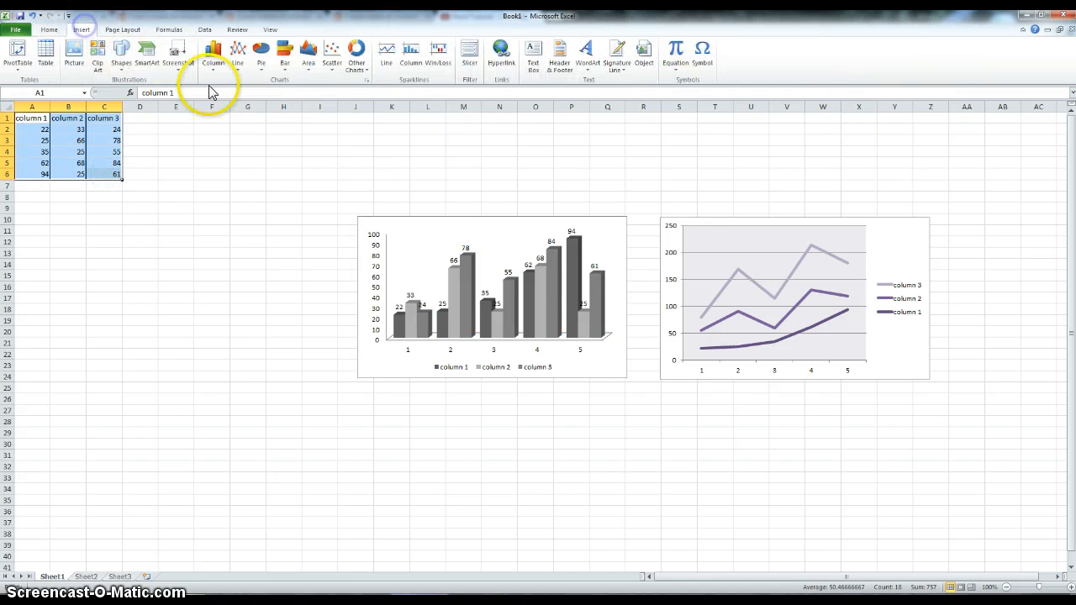
pyautogui.click(258, 65)
pyautogui.click(267, 104)
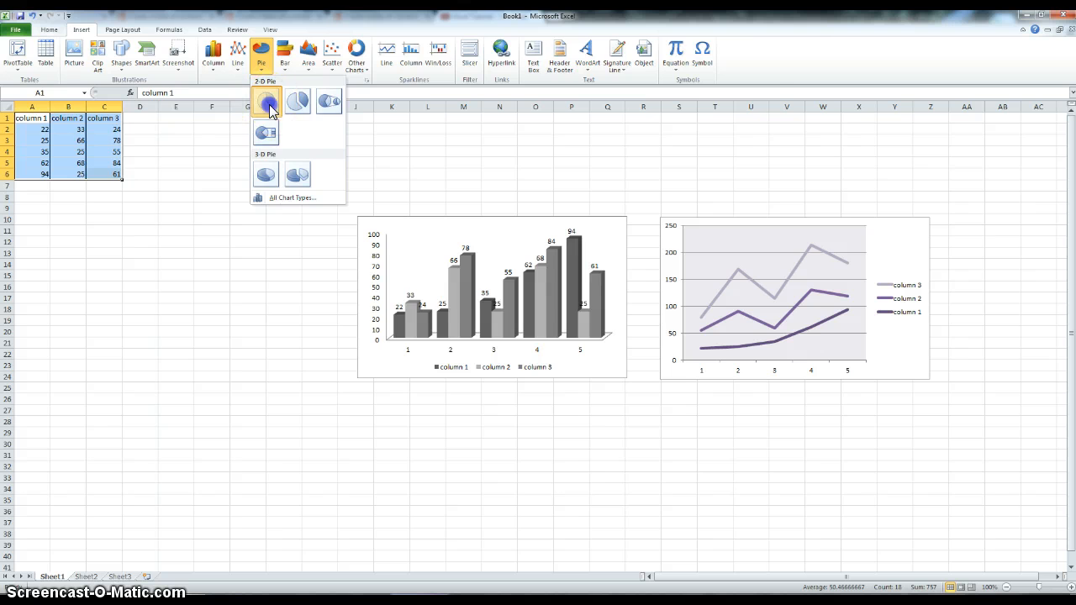
pyautogui.moveTo(603, 278); pyautogui.dragTo(242, 244)
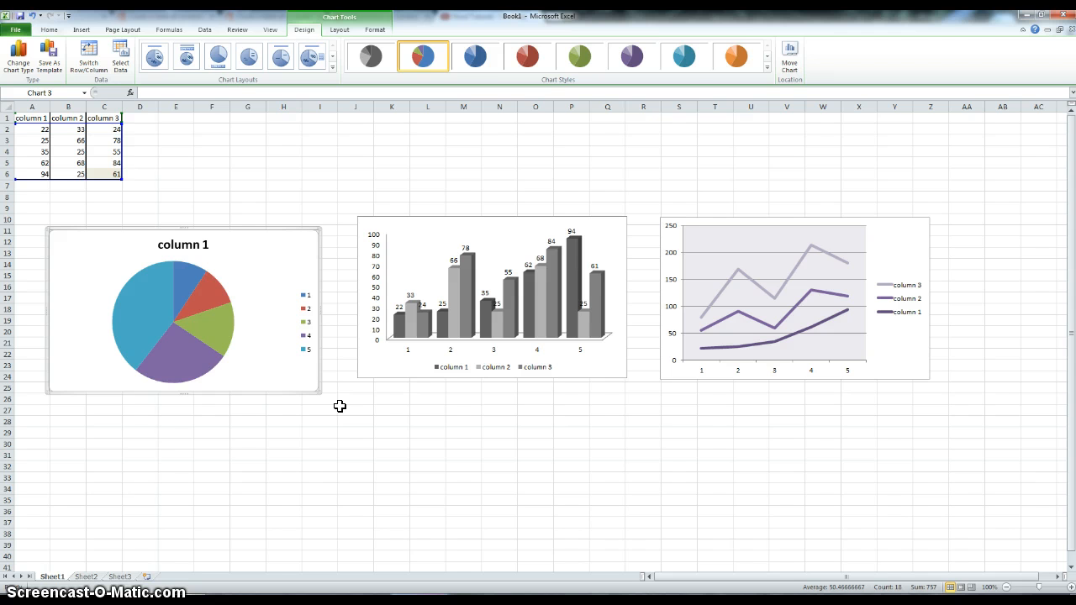
pyautogui.click(147, 229)
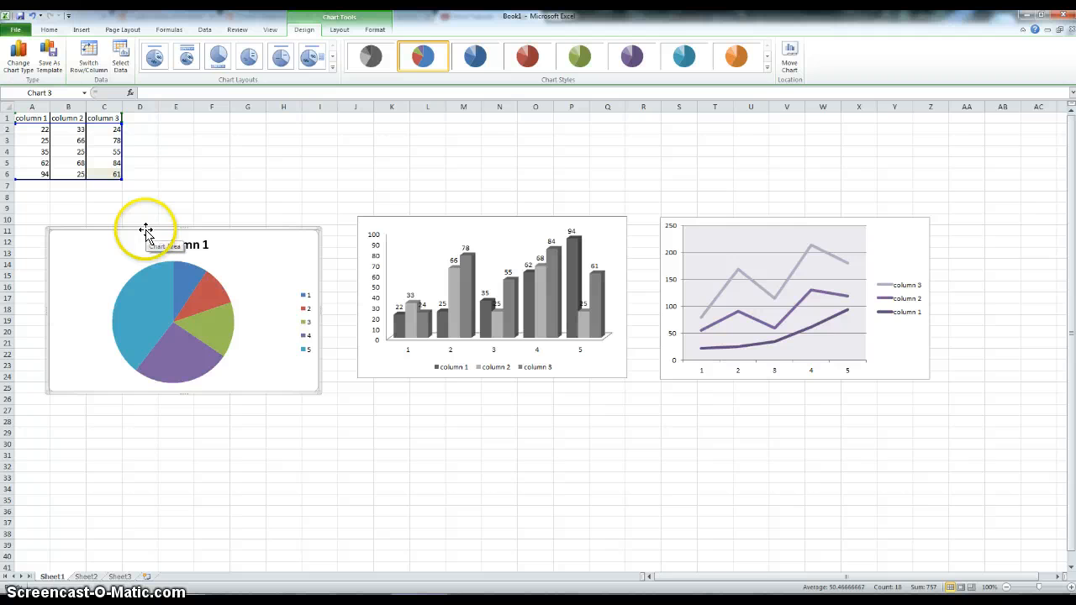